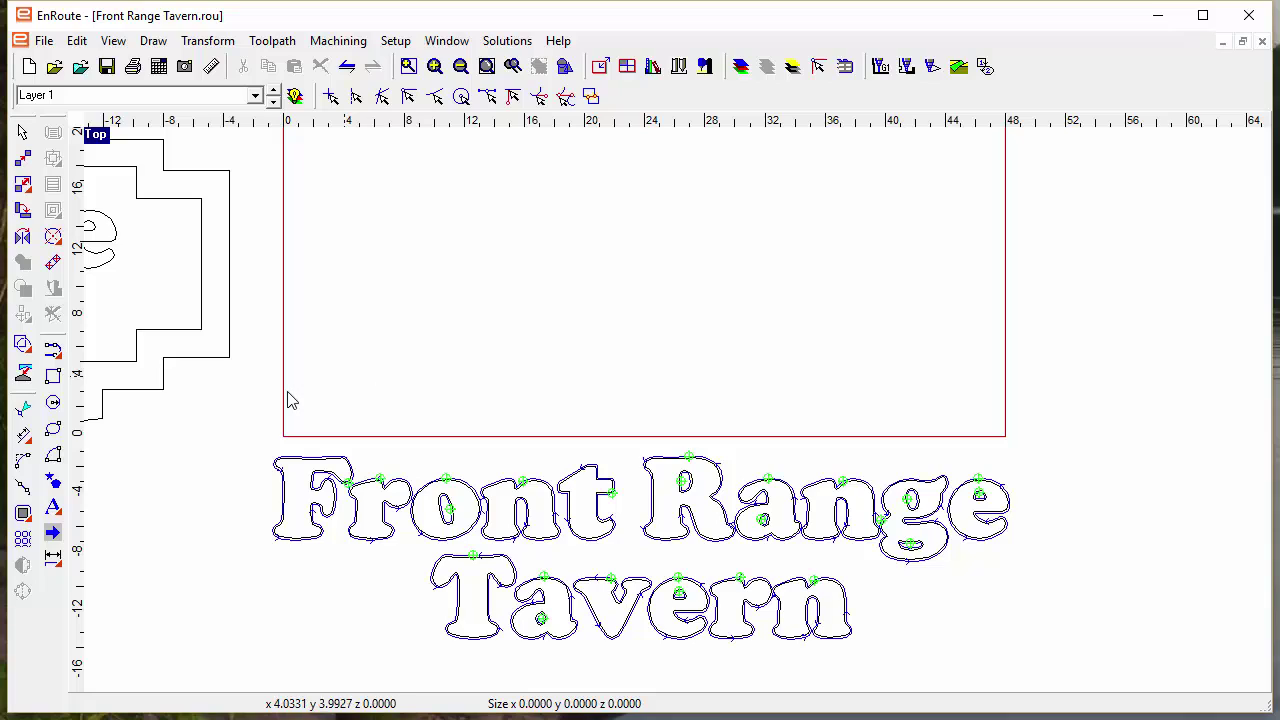
Start dynamic nesting with Part Offset and Plate Margin both set to 0.1, keeping 48 rotation steps.
{"action": "left_click", "coordinate": [25, 376]}
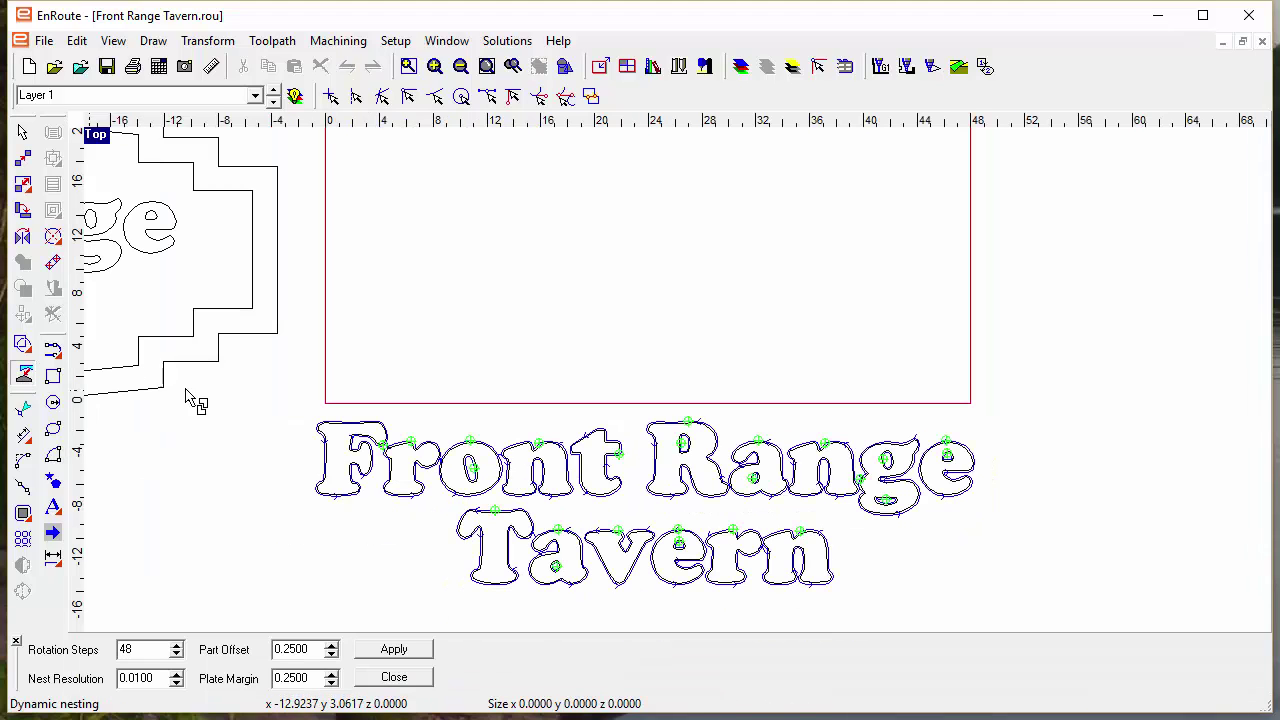
{"action": "left_click", "coordinate": [322, 452]}
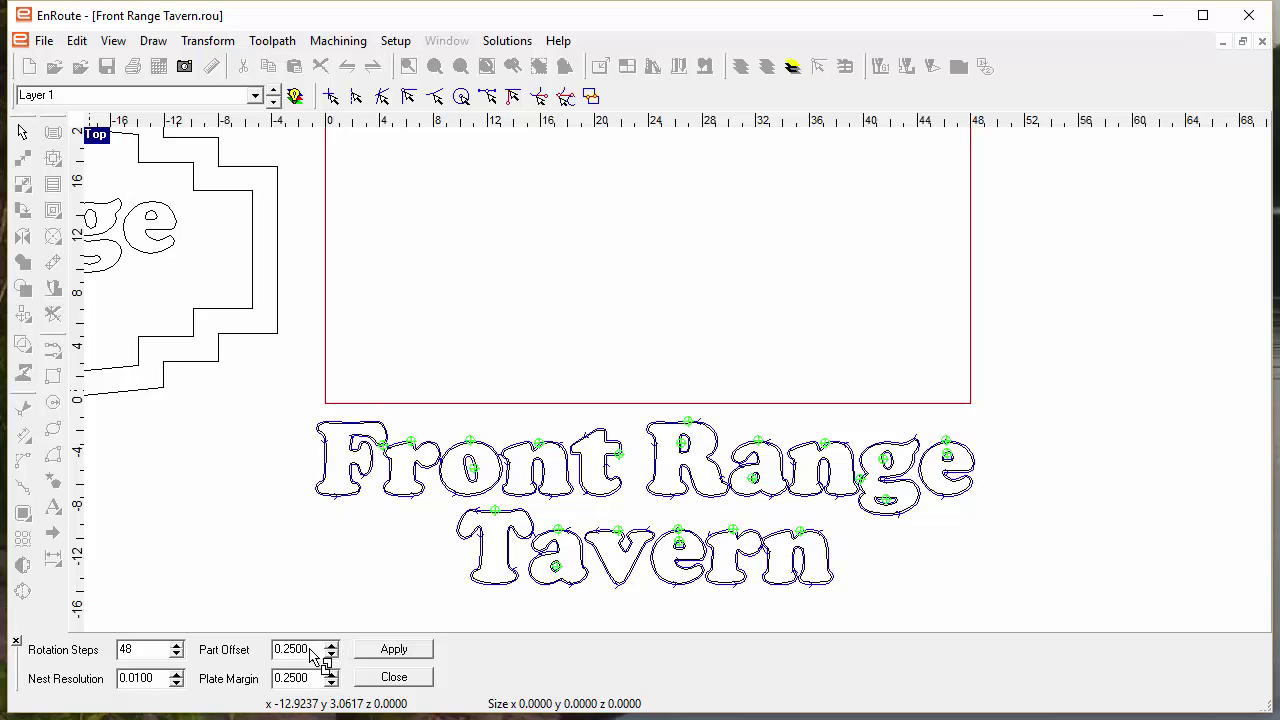
{"action": "left_click_drag", "start_coordinate": [312, 654], "coordinate": [249, 664]}
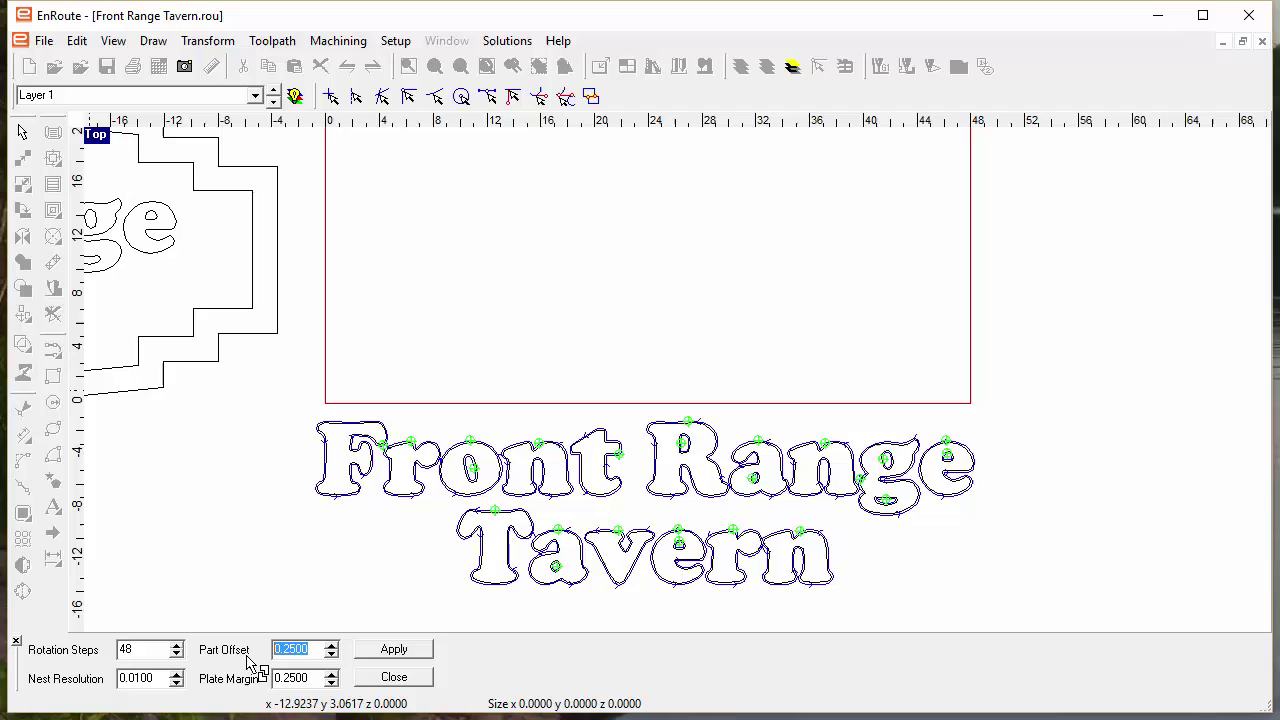
{"action": "type", "text": "0.1"}
{"action": "key", "text": "Tab"}
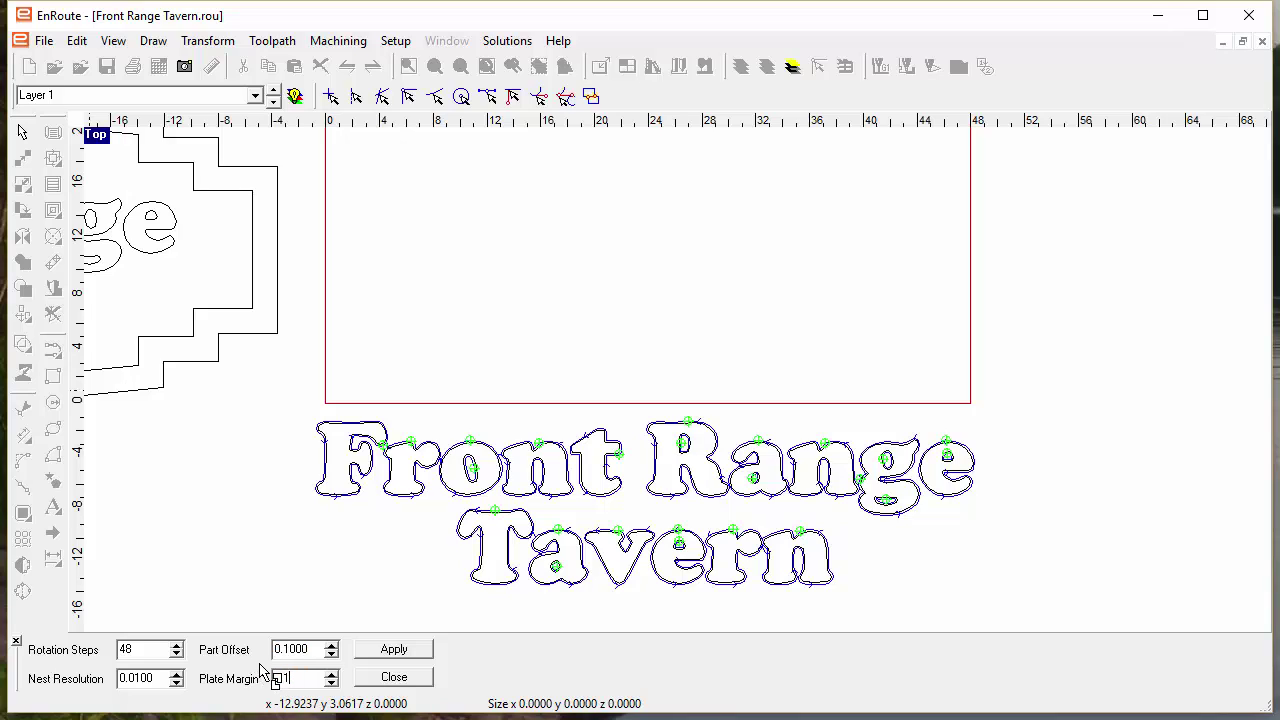
{"action": "key", "text": "Tab"}
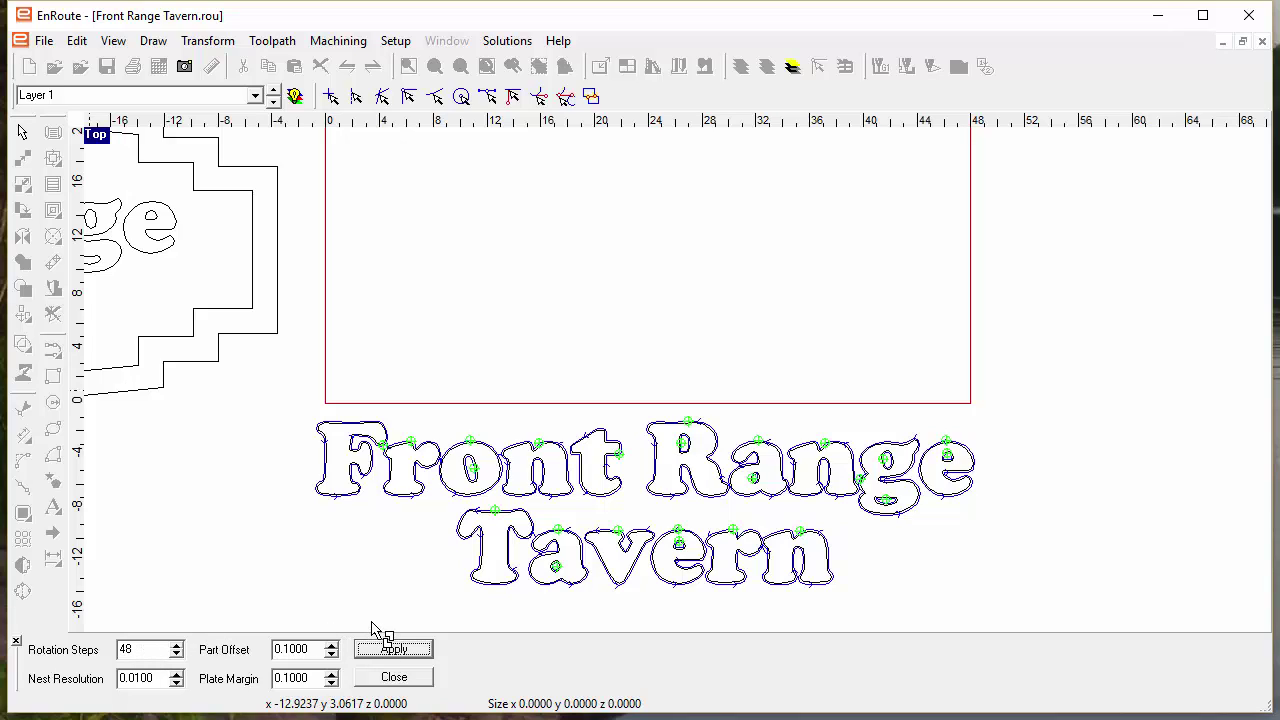
Nest the F, r and o, rotated to fit, into the plate's lower-left corner.
{"action": "left_click", "coordinate": [358, 476]}
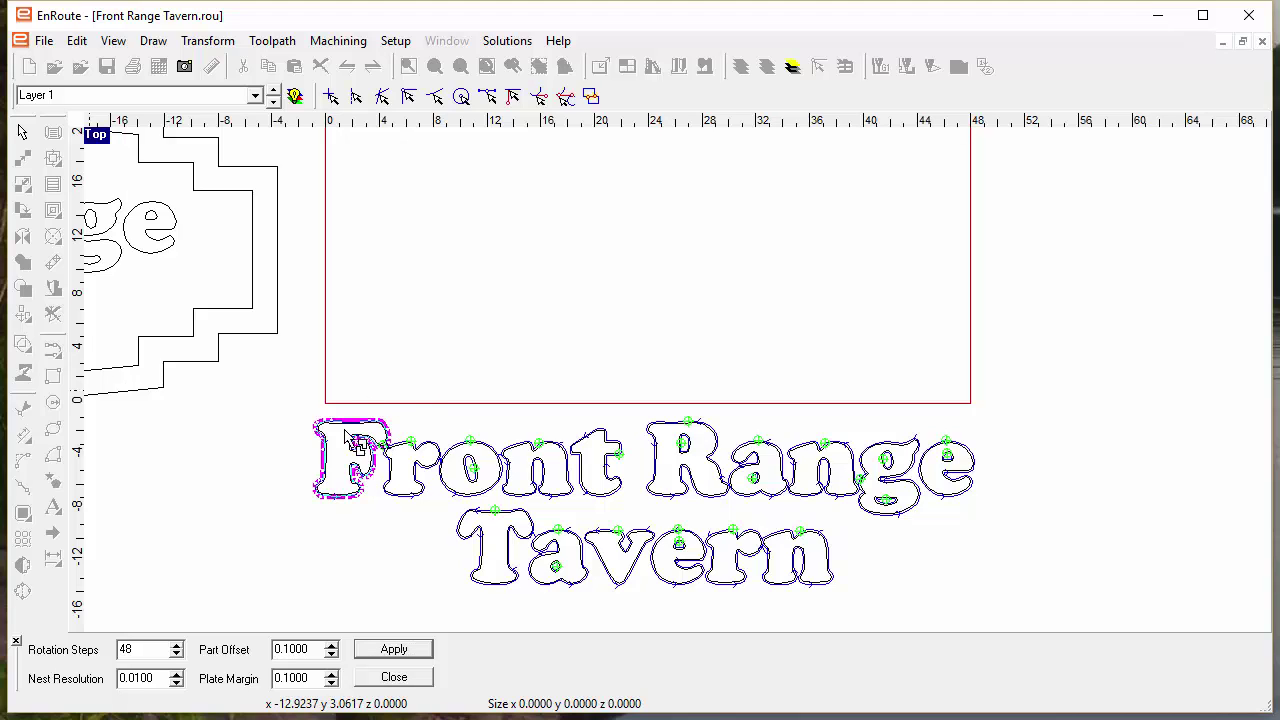
{"action": "left_click_drag", "start_coordinate": [331, 466], "coordinate": [309, 372]}
{"action": "left_click", "coordinate": [392, 485]}
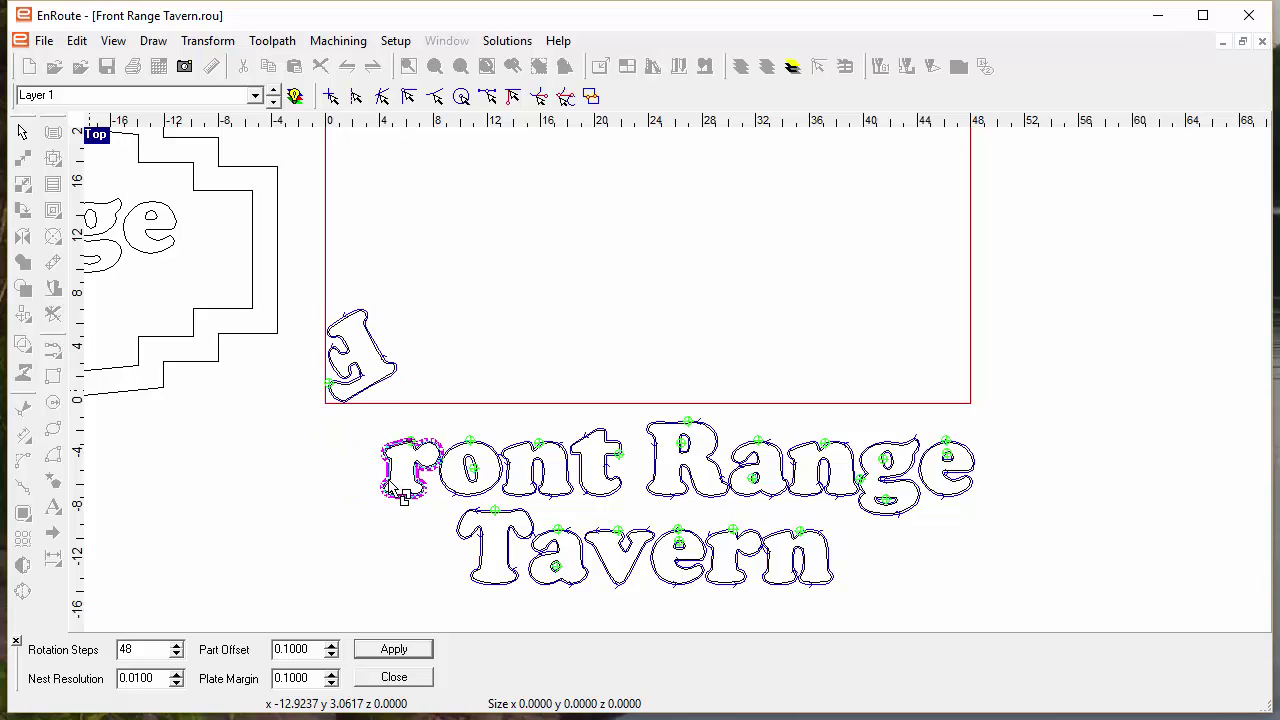
{"action": "left_click_drag", "start_coordinate": [428, 480], "coordinate": [435, 382]}
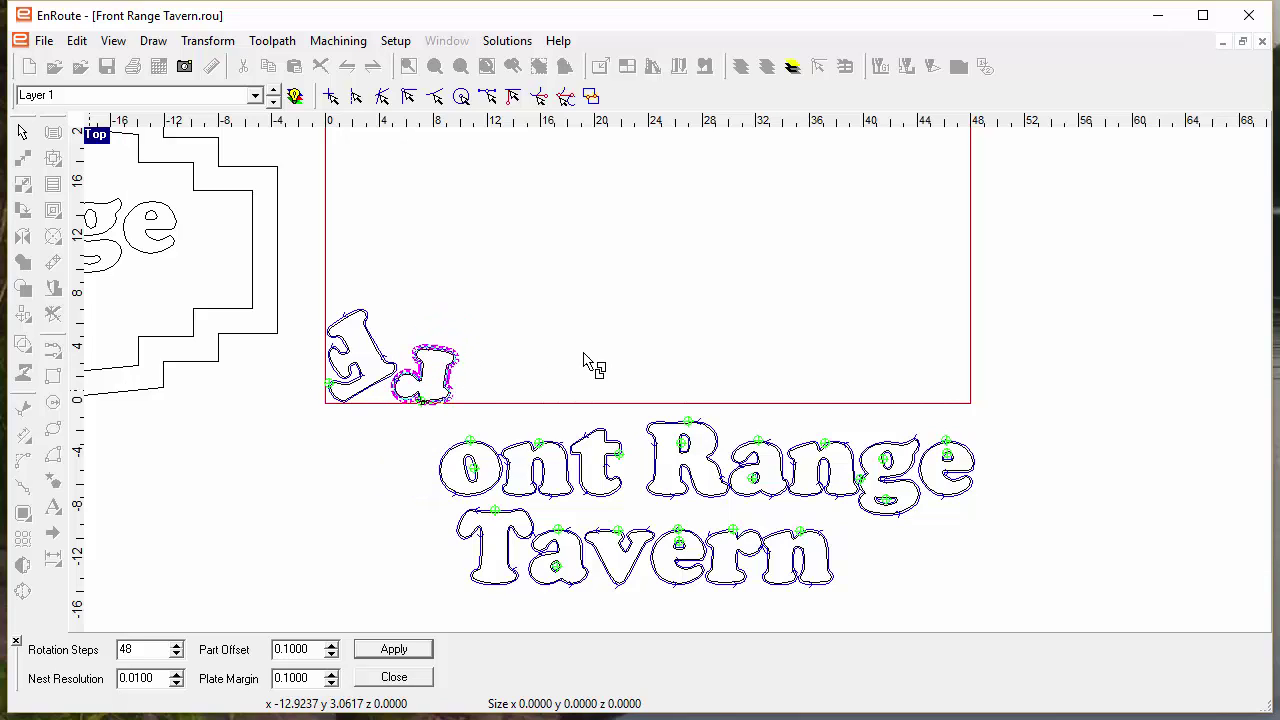
{"action": "left_click", "coordinate": [478, 452]}
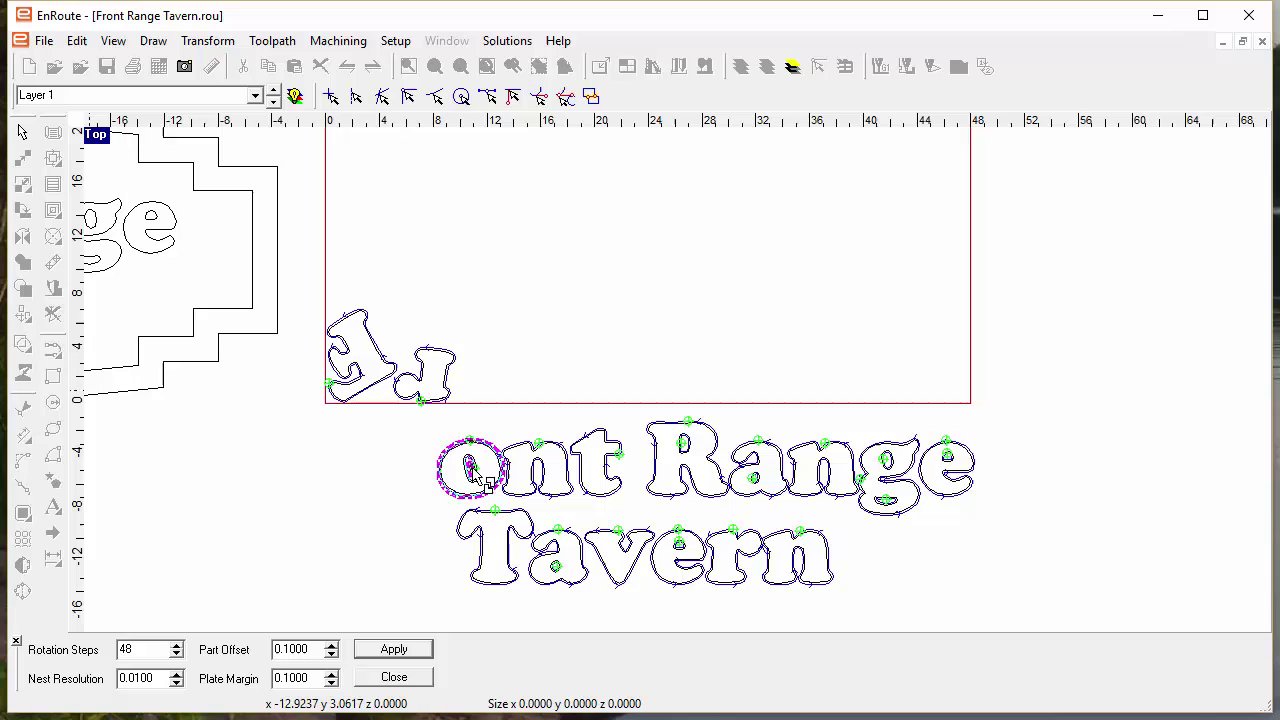
{"action": "left_click_drag", "start_coordinate": [480, 476], "coordinate": [390, 338]}
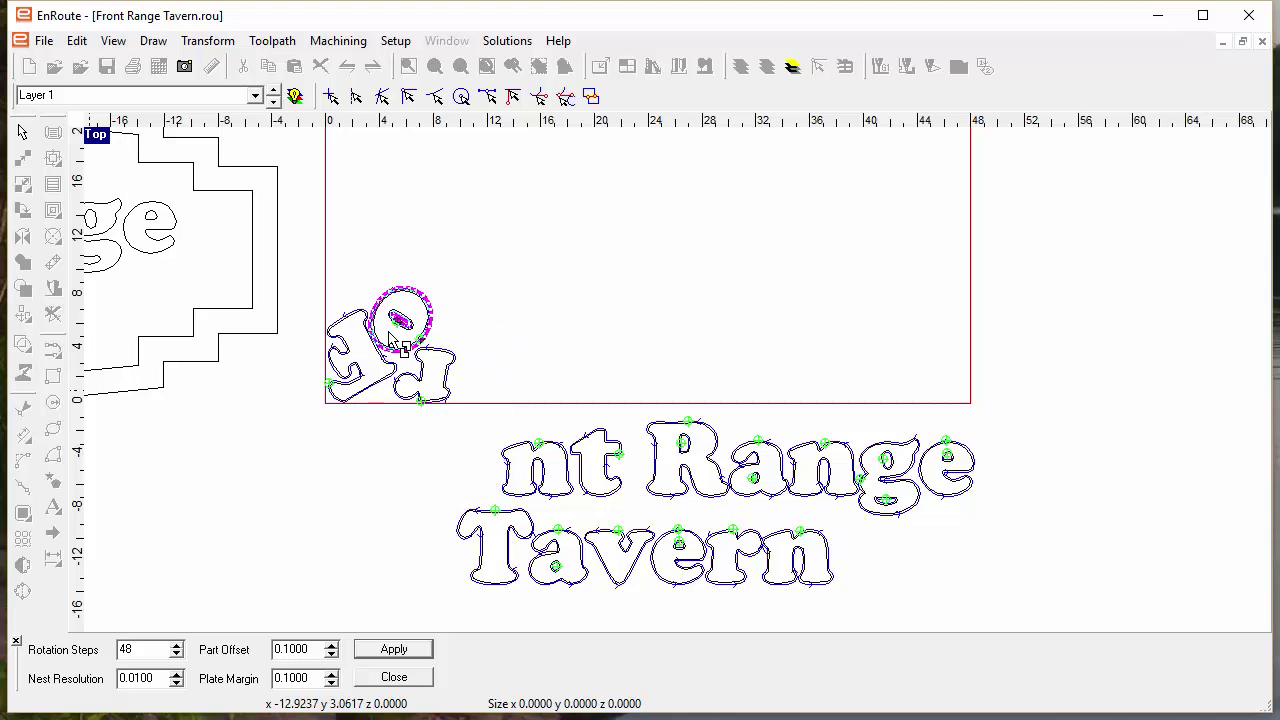
Nest the n and t into the letter cluster and close the nesting tool.
{"action": "left_click", "coordinate": [525, 478]}
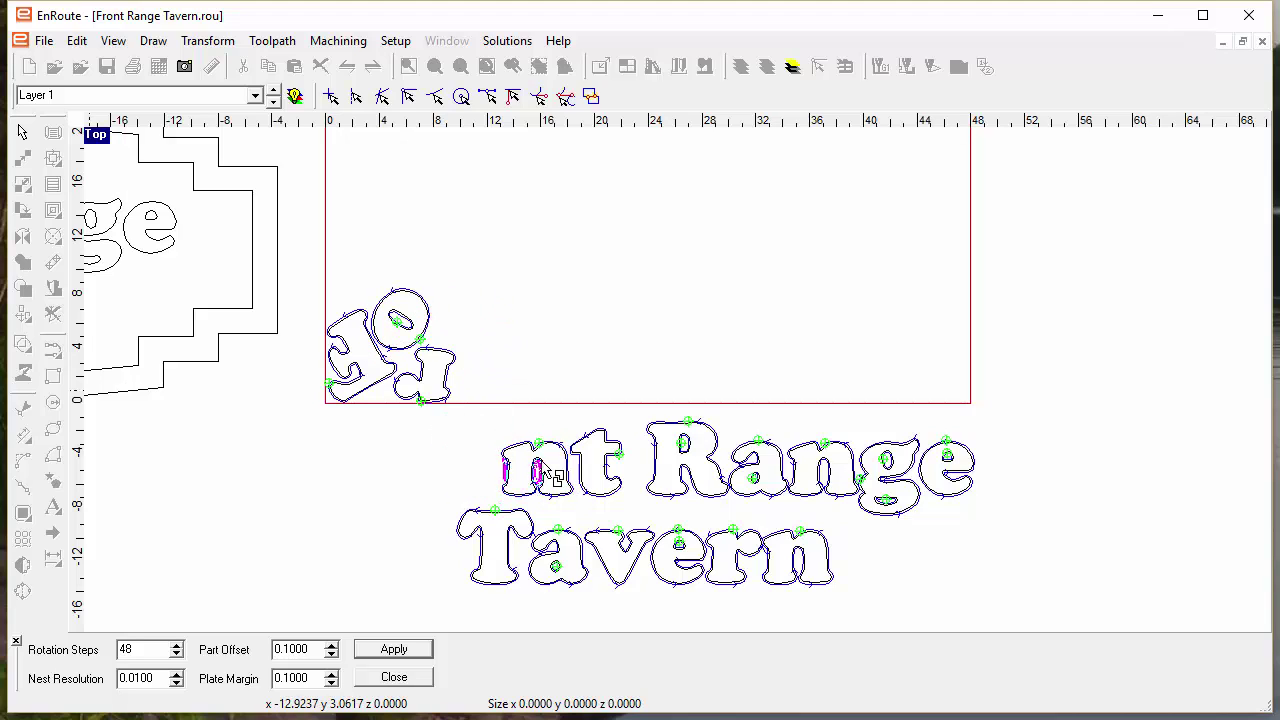
{"action": "left_click_drag", "start_coordinate": [545, 470], "coordinate": [368, 285]}
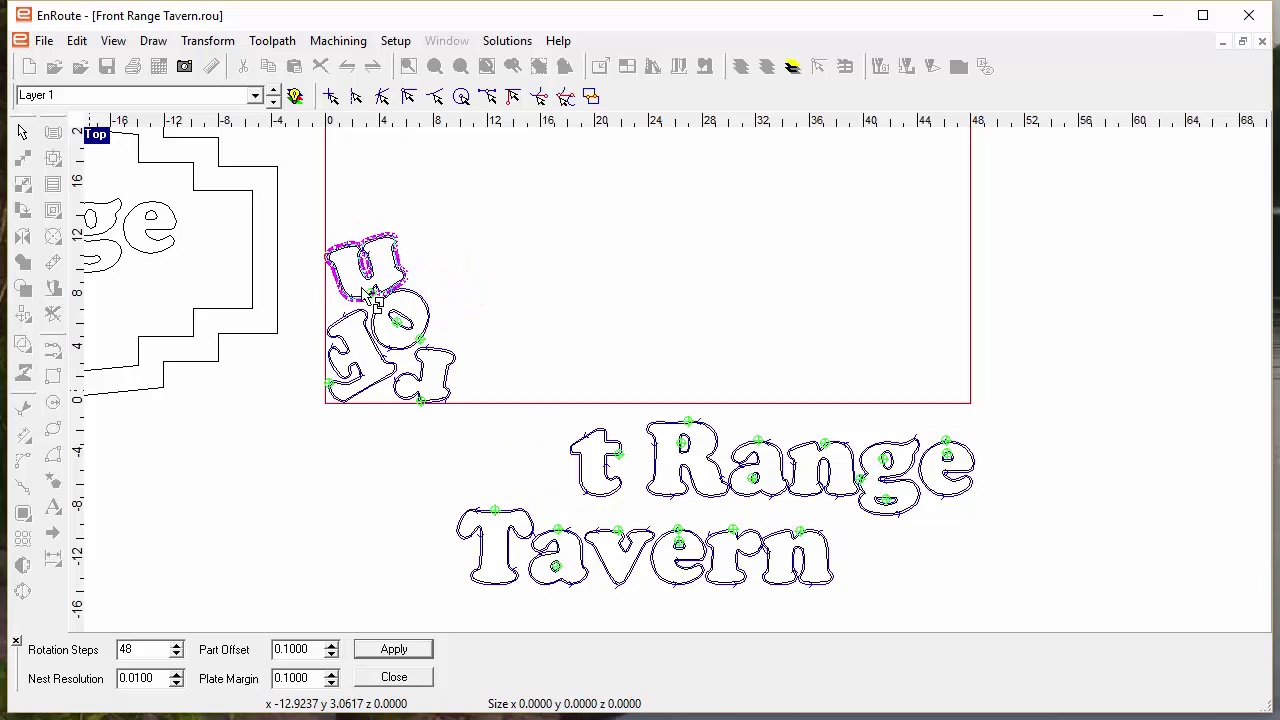
{"action": "left_click", "coordinate": [583, 484]}
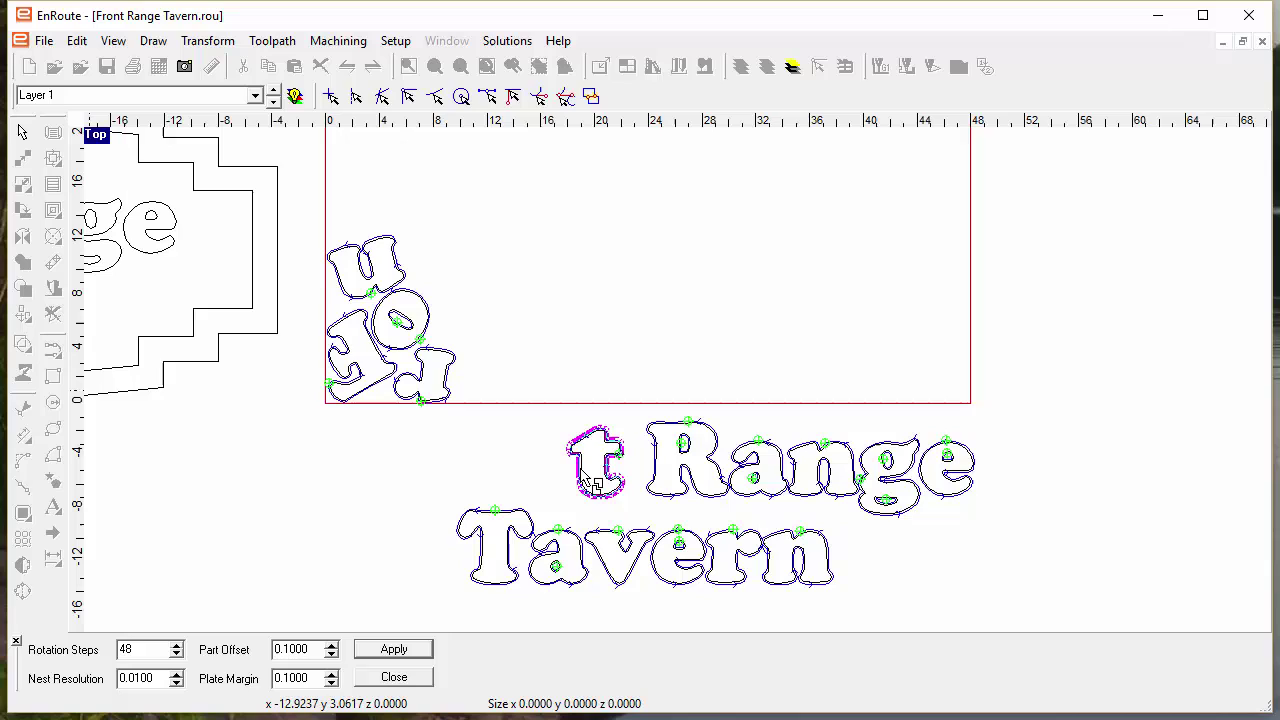
{"action": "left_click_drag", "start_coordinate": [585, 472], "coordinate": [428, 324]}
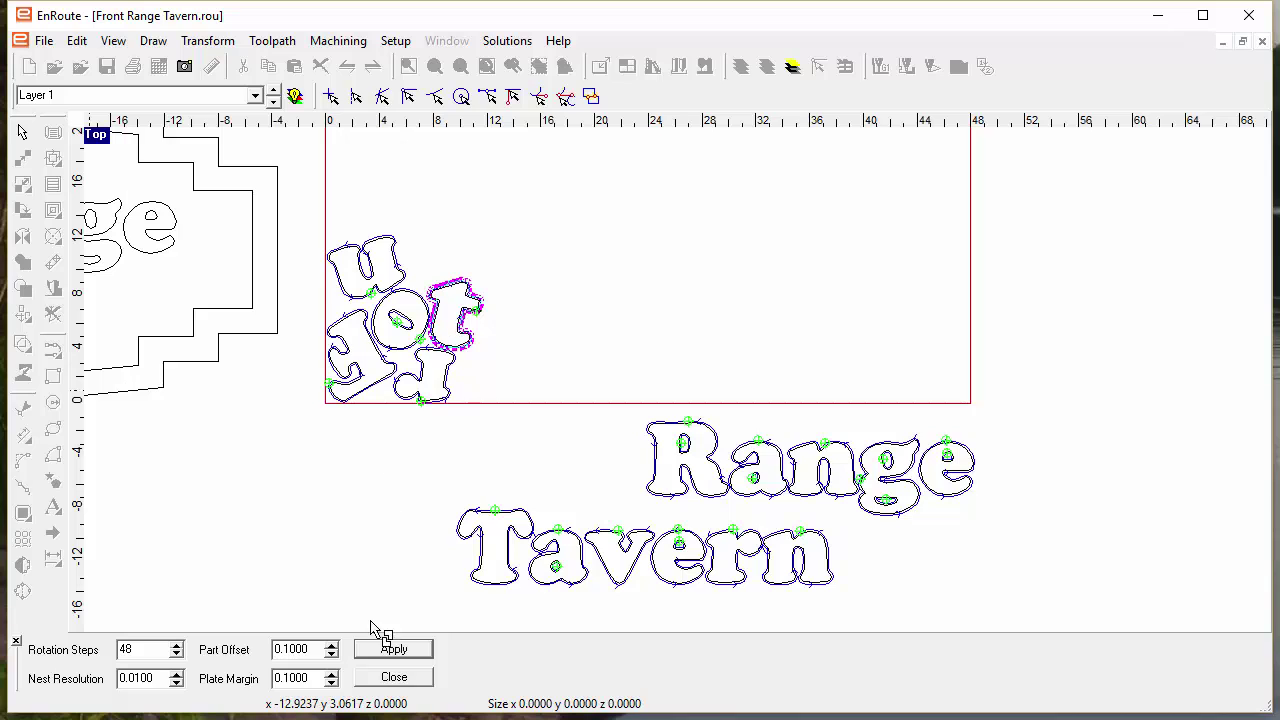
{"action": "left_click", "coordinate": [392, 677]}
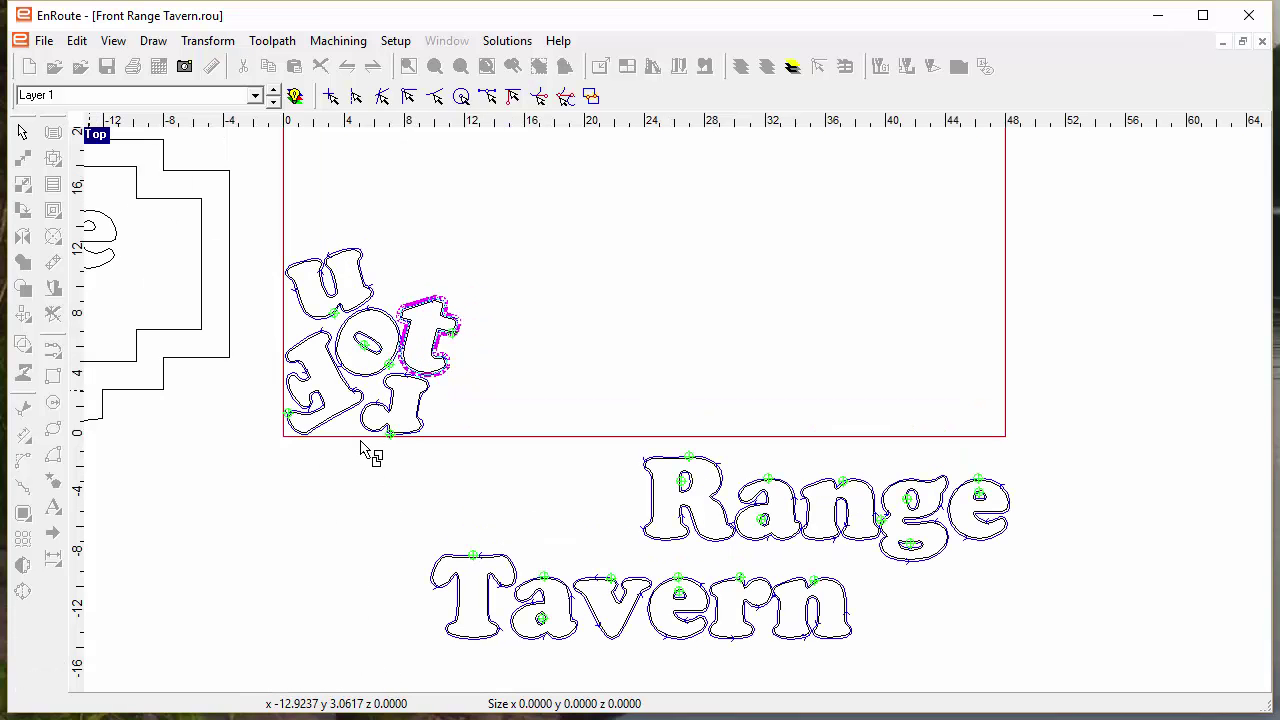
Zoom and pan the view to inspect the tightly packed Front letters.
{"action": "scroll", "coordinate": [335, 423], "scroll_direction": "up", "scroll_amount": 3}
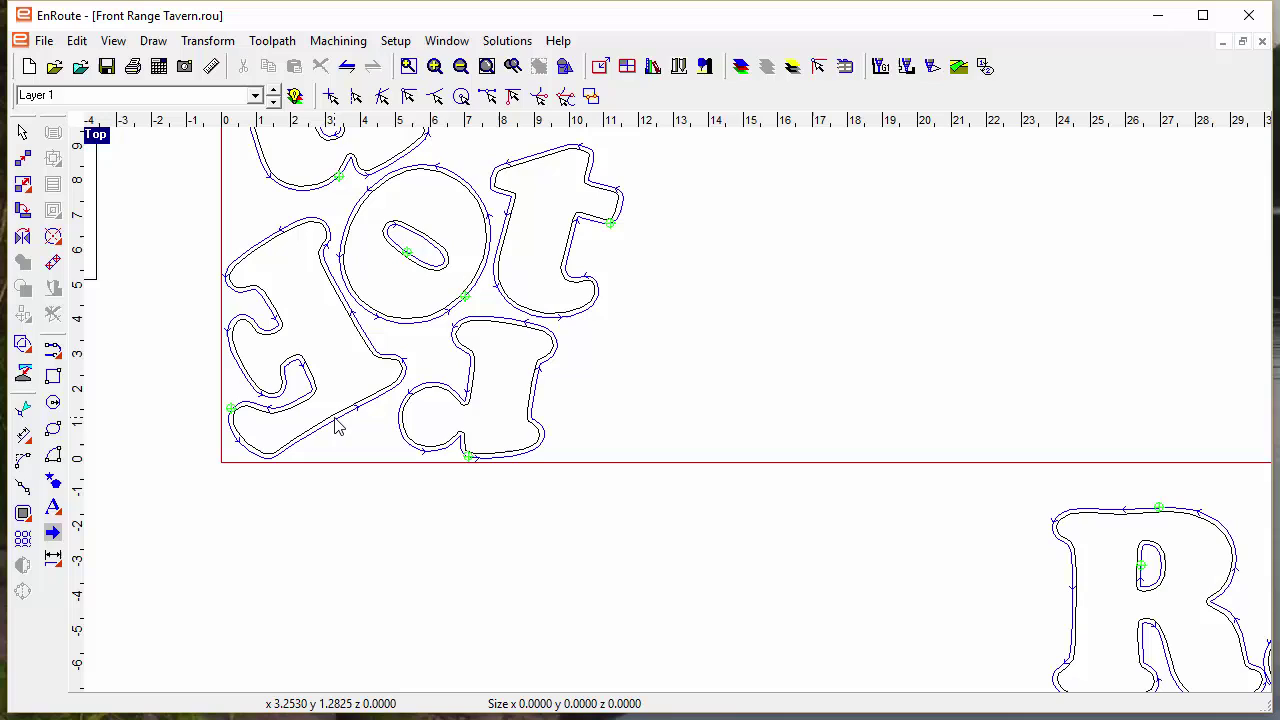
{"action": "middle_click_drag", "start_coordinate": [335, 423], "coordinate": [650, 570]}
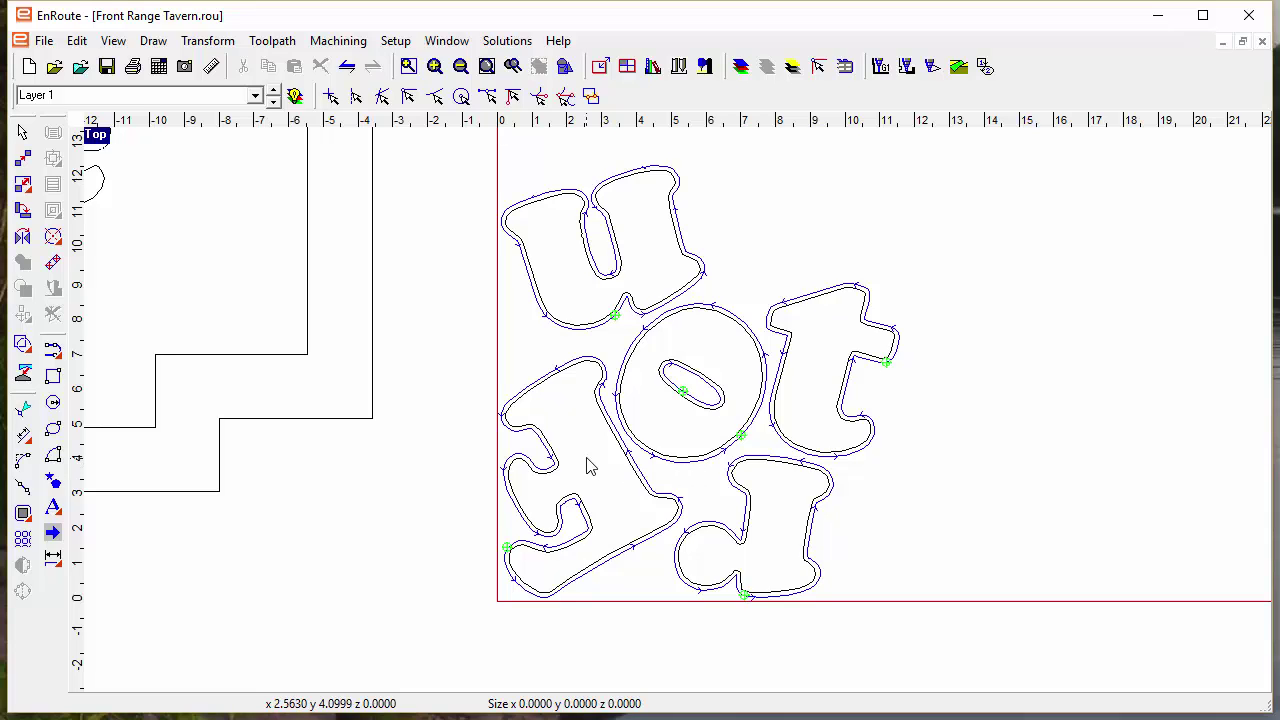
{"action": "scroll", "coordinate": [594, 452], "scroll_direction": "down", "scroll_amount": 1}
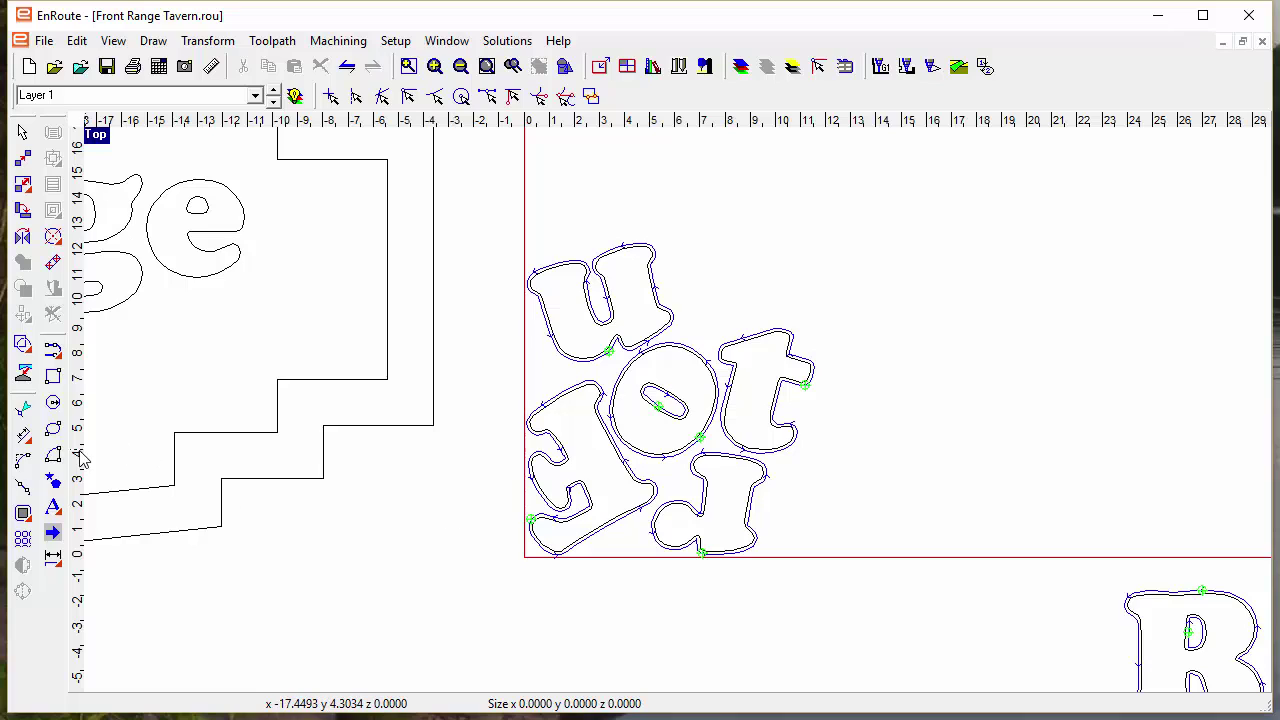
Draw a rectangle around the nested letters and trim its sides to 12.5340 × 13.5262.
{"action": "left_click", "coordinate": [53, 377]}
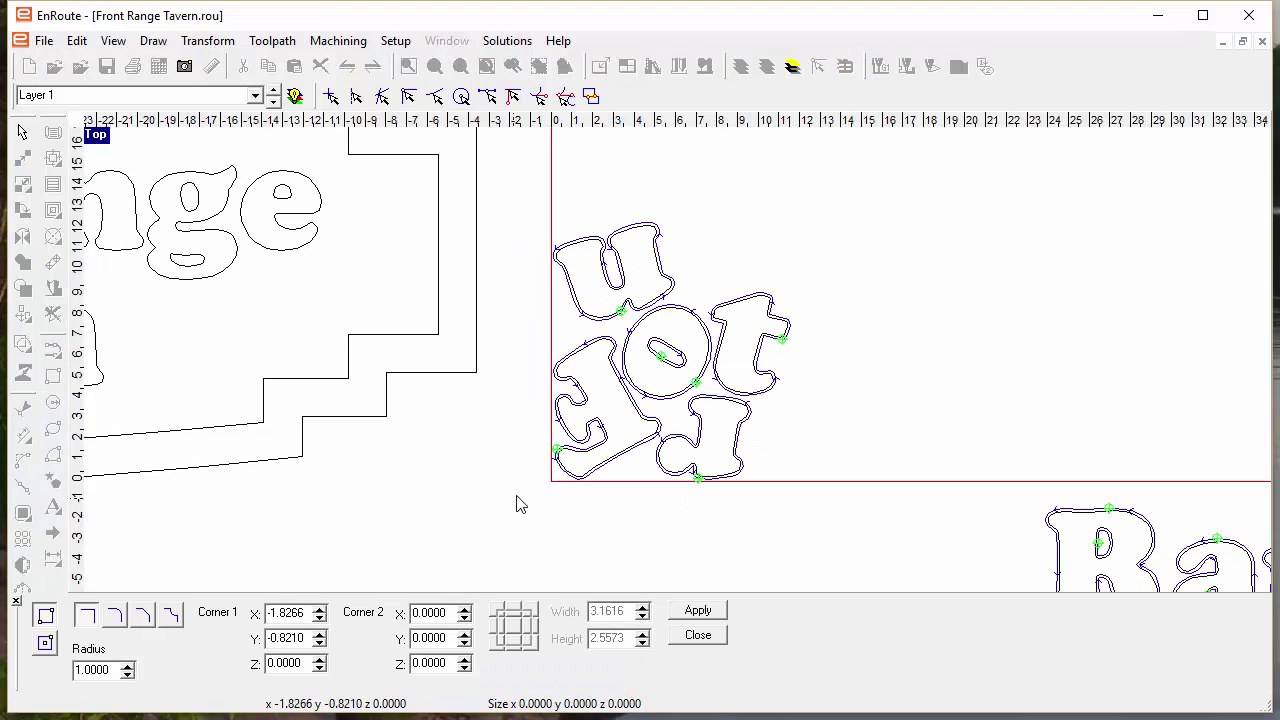
{"action": "left_click_drag", "start_coordinate": [513, 498], "coordinate": [833, 211]}
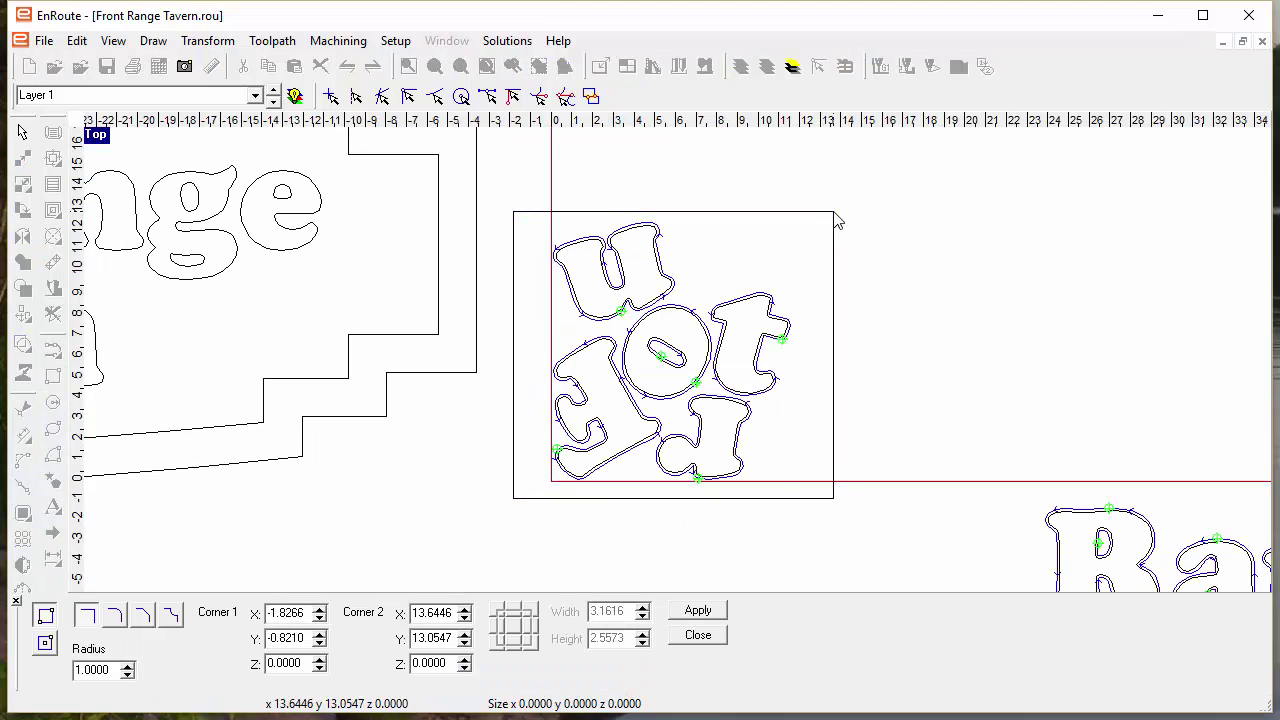
{"action": "left_click", "coordinate": [698, 635]}
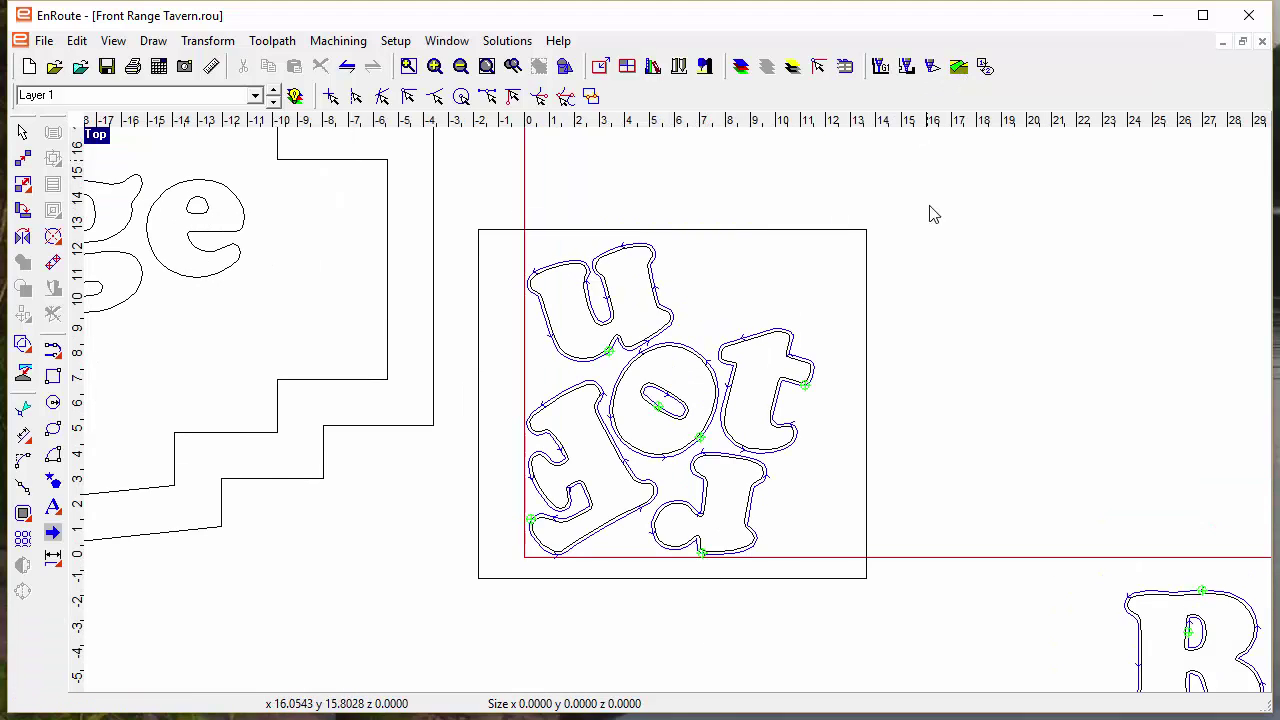
{"action": "left_click", "coordinate": [866, 338]}
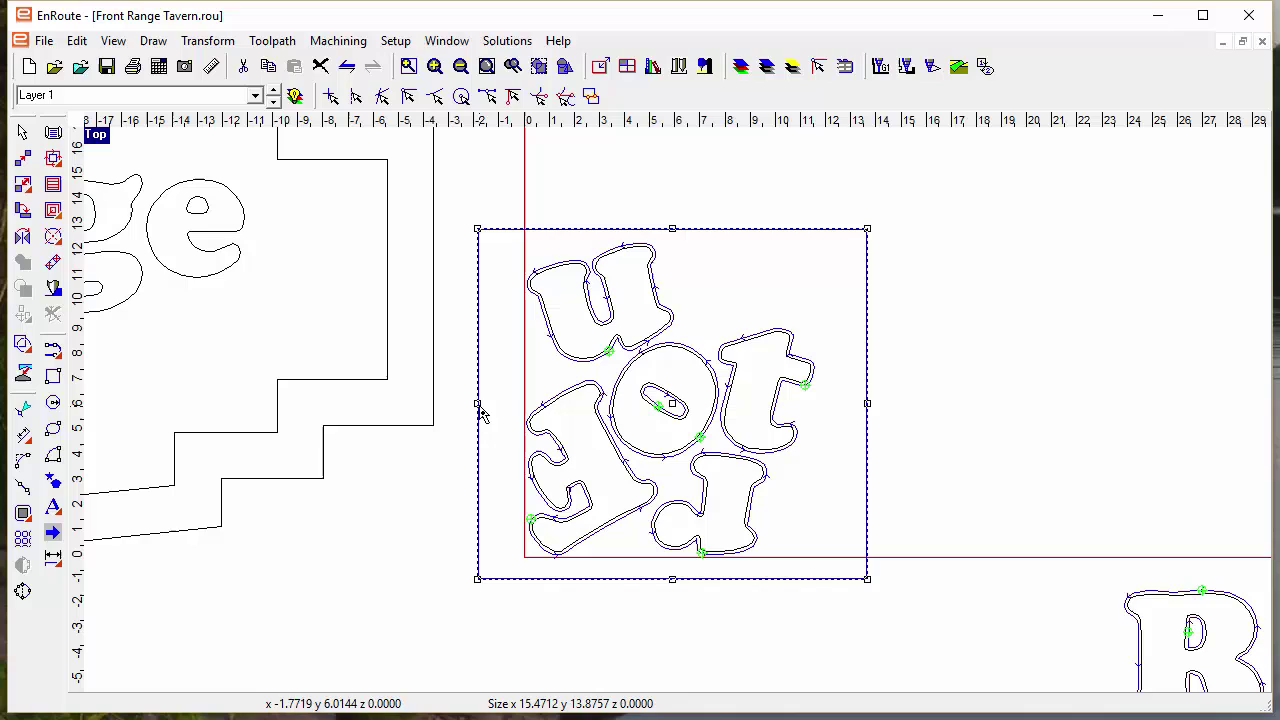
{"action": "left_click_drag", "start_coordinate": [480, 406], "coordinate": [511, 406]}
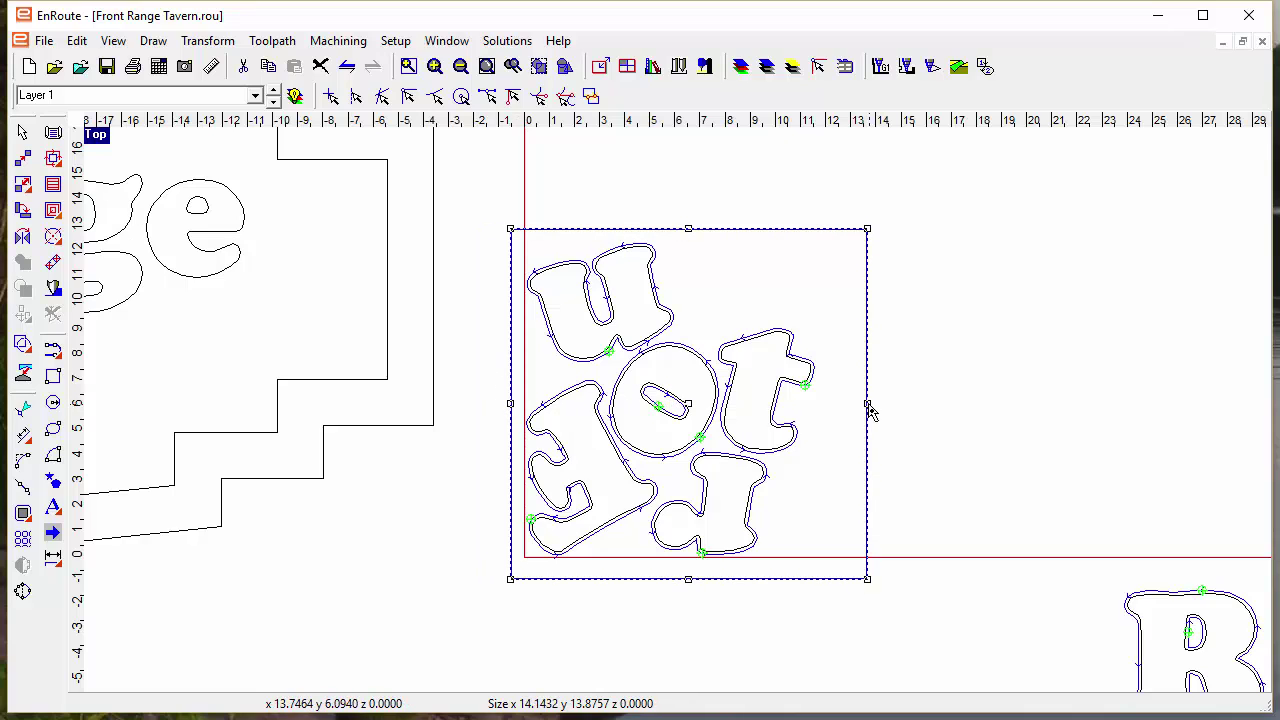
{"action": "left_click_drag", "start_coordinate": [868, 406], "coordinate": [827, 406]}
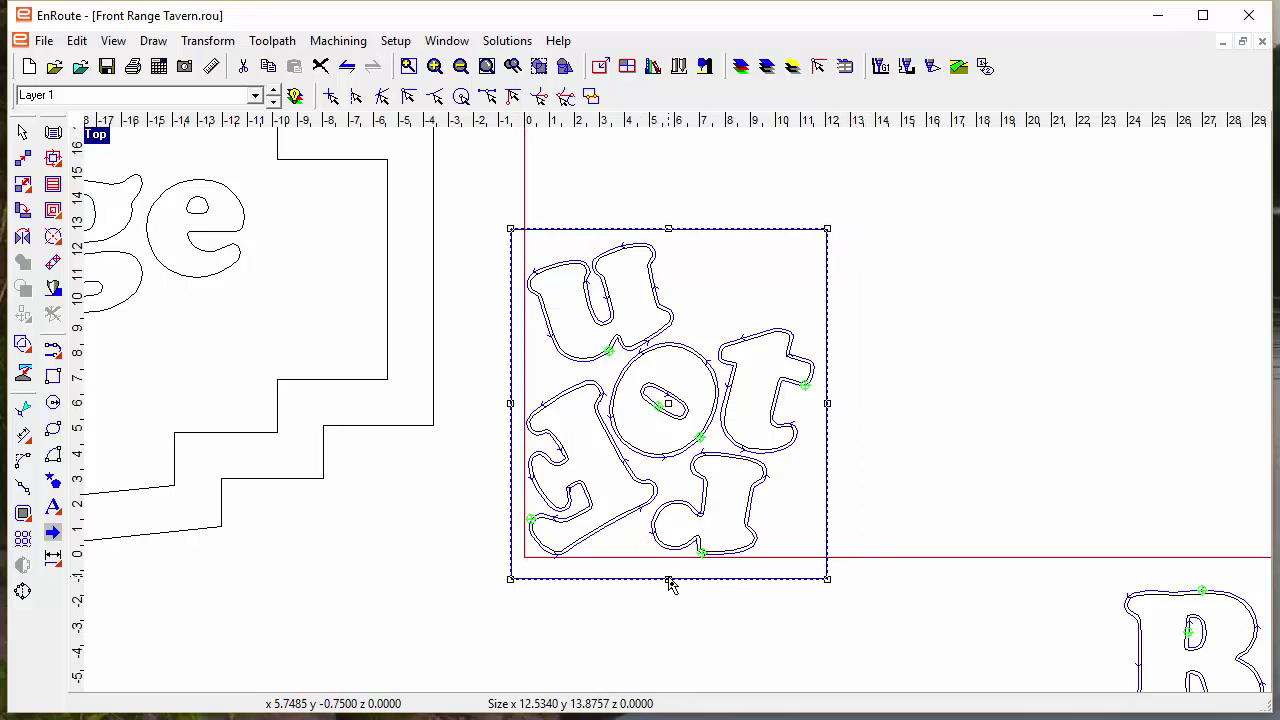
{"action": "left_click_drag", "start_coordinate": [670, 585], "coordinate": [670, 570]}
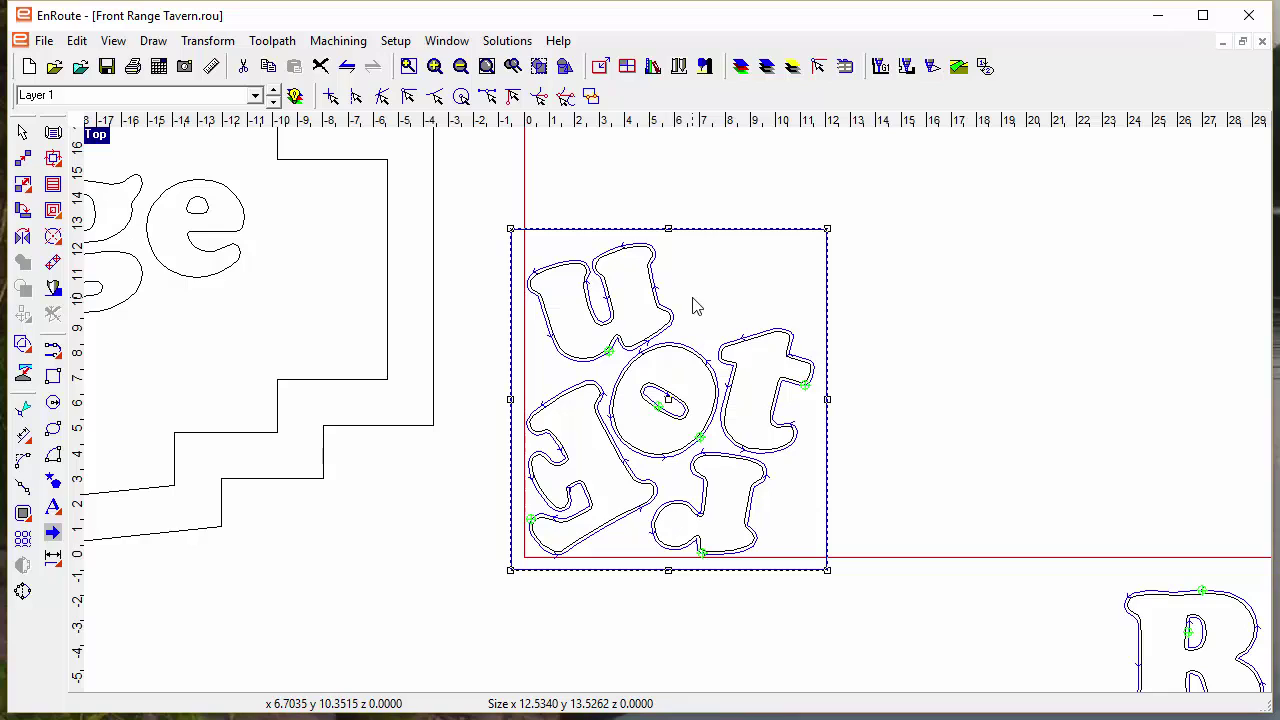
Set the rendered toolpath simulation to use material colour with AmericanCherry texture.
{"action": "left_click", "coordinate": [958, 66]}
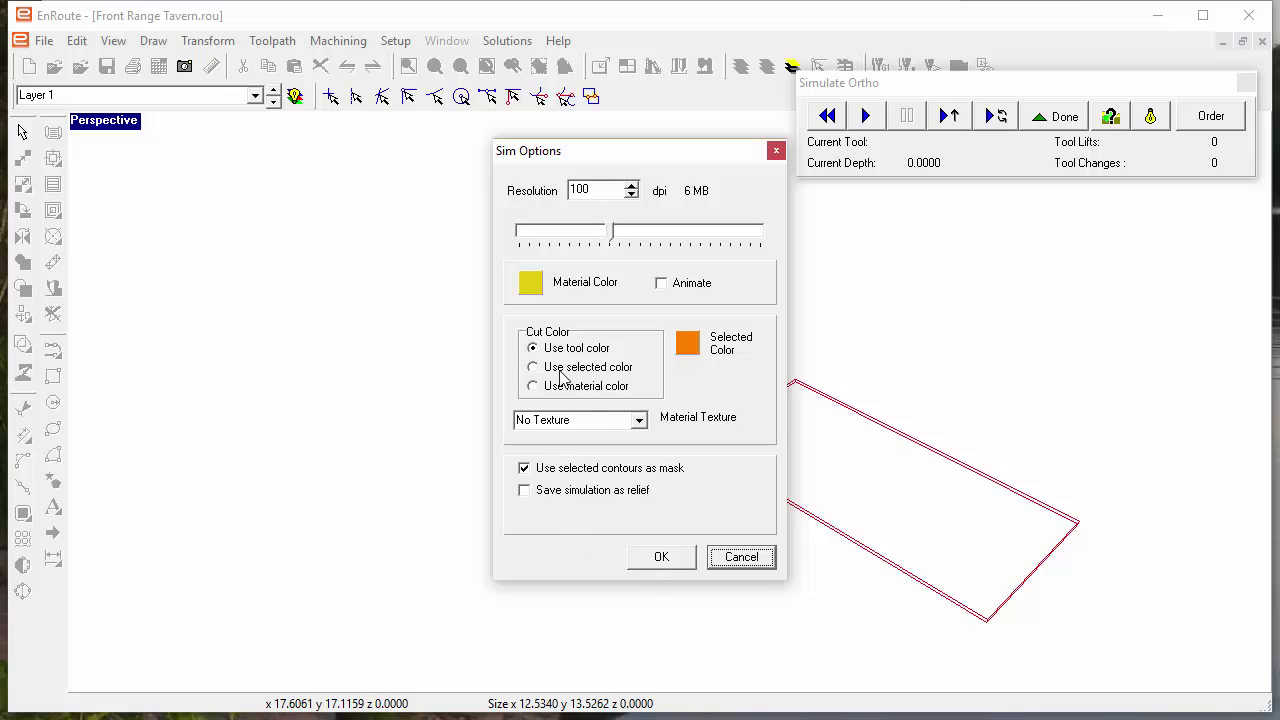
{"action": "left_click", "coordinate": [534, 387]}
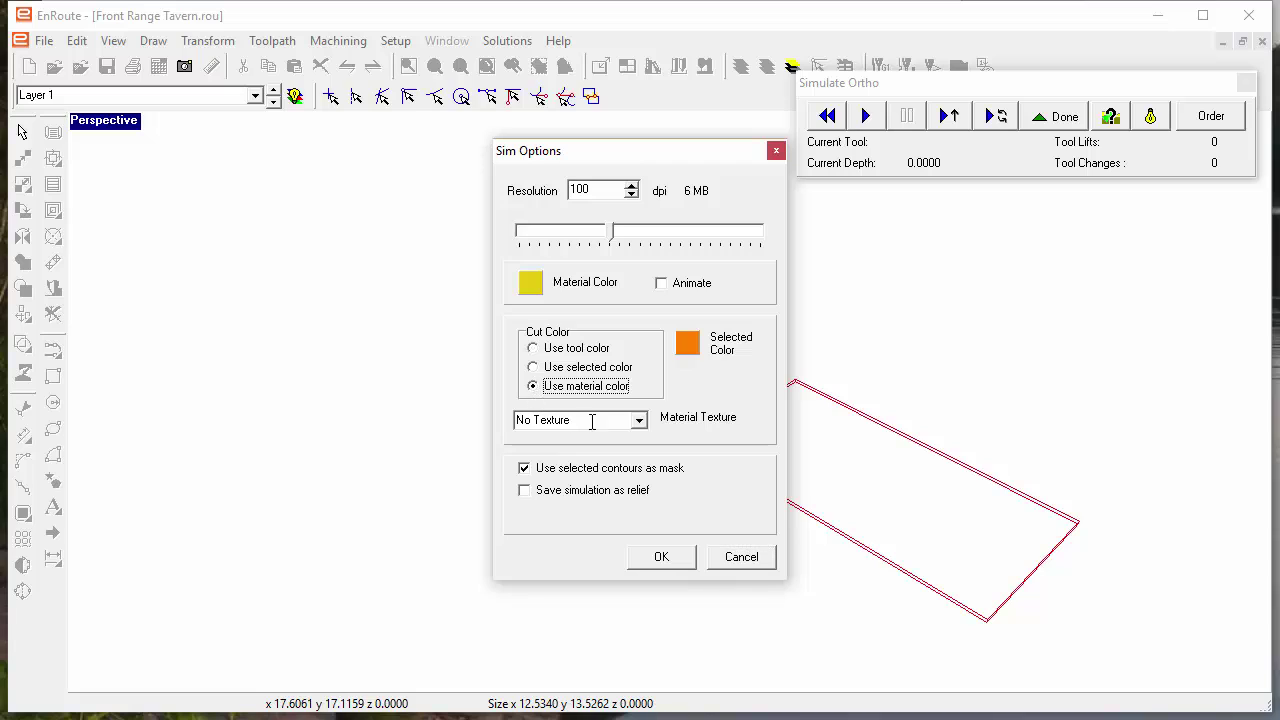
{"action": "left_click", "coordinate": [638, 421]}
{"action": "left_click", "coordinate": [595, 456]}
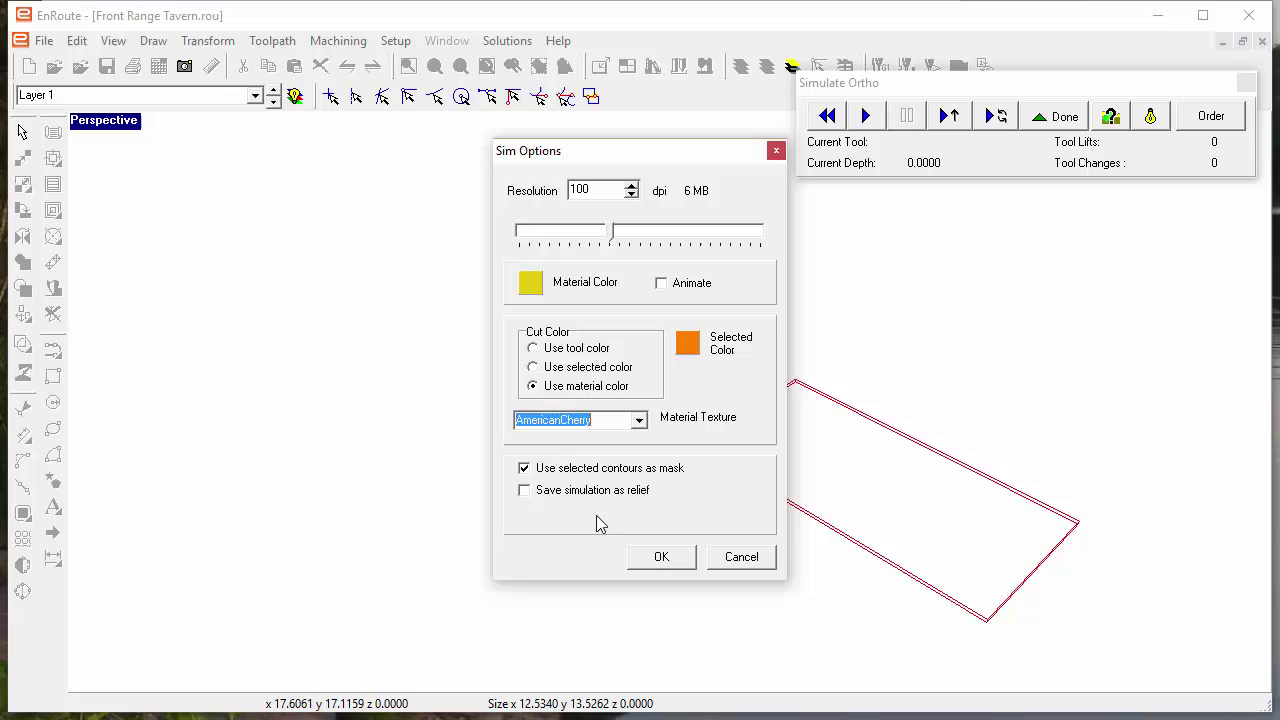
{"action": "left_click", "coordinate": [660, 560]}
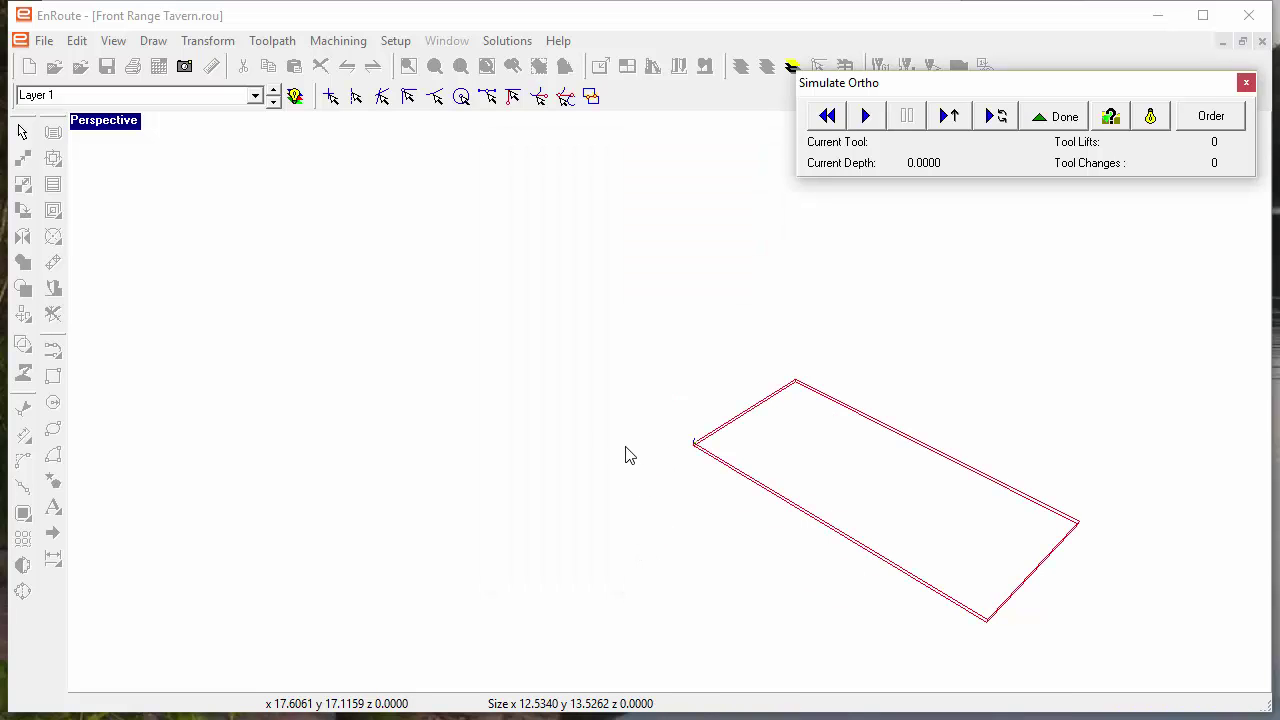
Switch to rendered view, orbit the AmericanCherry block, and play the 1/4" End Mill simulation.
{"action": "mouse_move", "coordinate": [600, 514]}
{"action": "left_mouse_down"}
{"action": "mouse_move", "coordinate": [1100, 477]}
{"action": "mouse_move", "coordinate": [679, 413]}
{"action": "mouse_move", "coordinate": [654, 471]}
{"action": "mouse_move", "coordinate": [943, 460]}
{"action": "mouse_move", "coordinate": [753, 500]}
{"action": "left_mouse_up"}
{"action": "left_click", "coordinate": [1151, 116]}
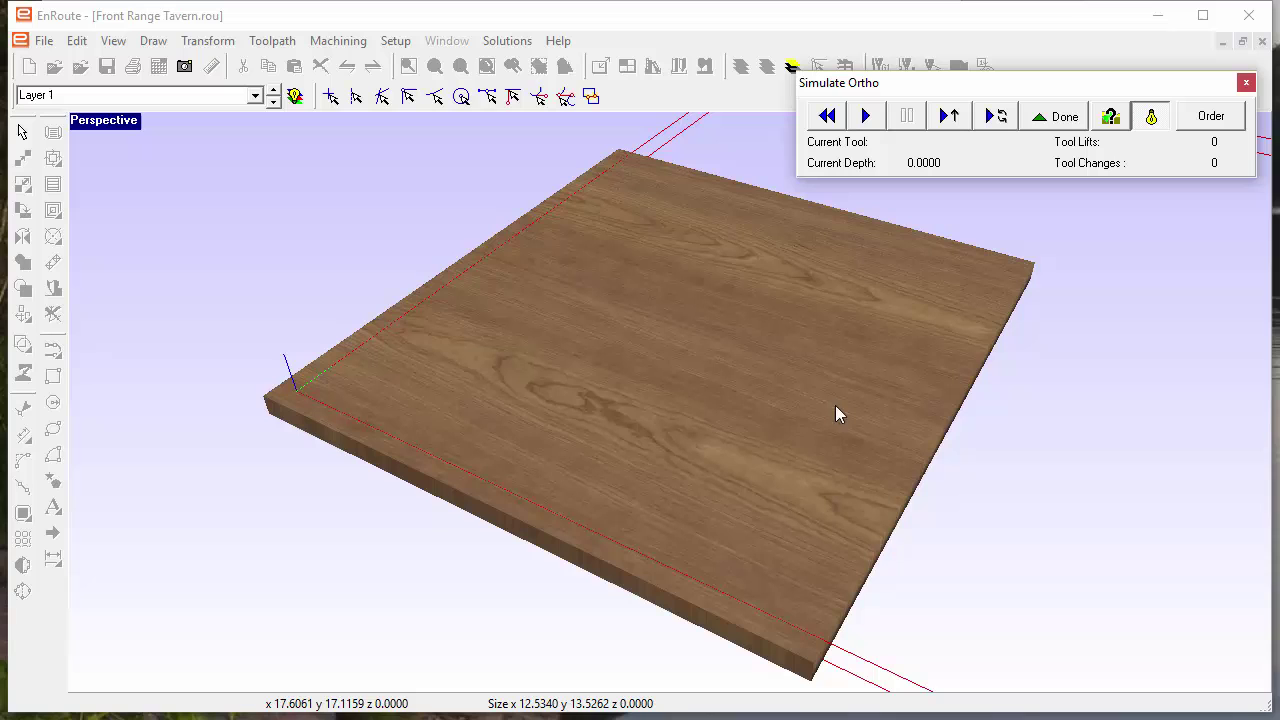
{"action": "left_click_drag", "start_coordinate": [487, 510], "coordinate": [836, 285]}
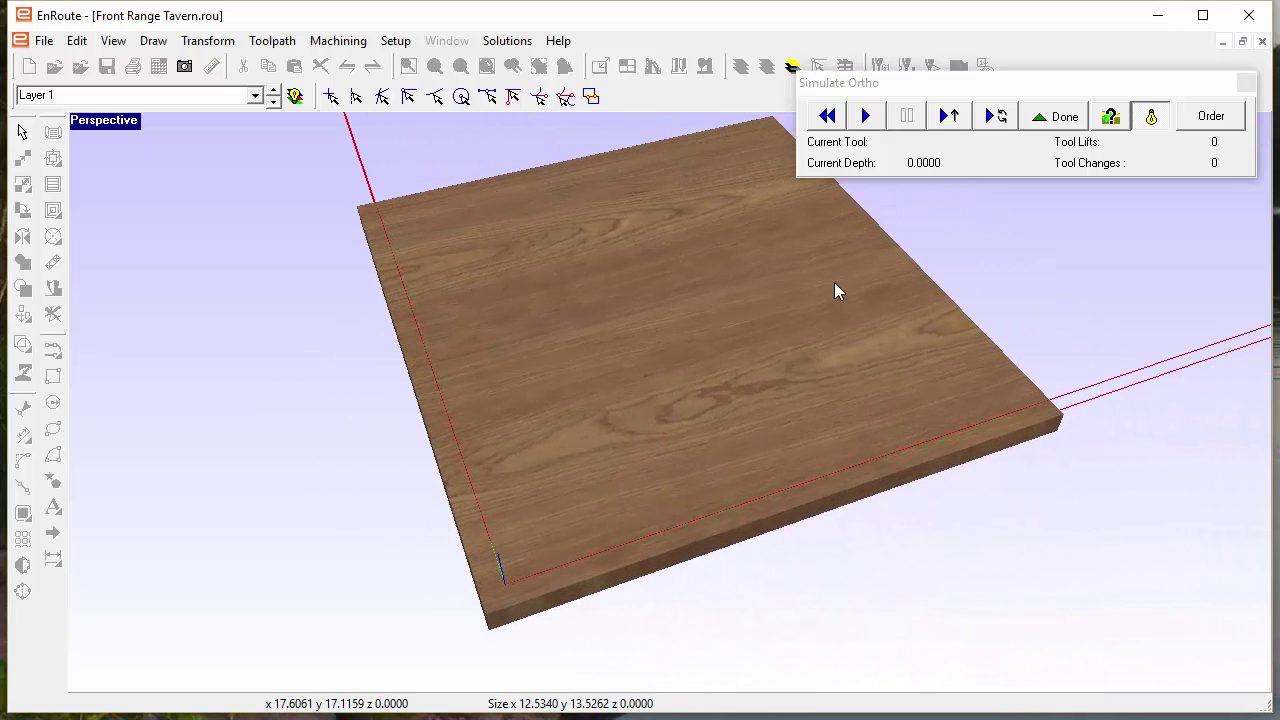
{"action": "left_click", "coordinate": [866, 116]}
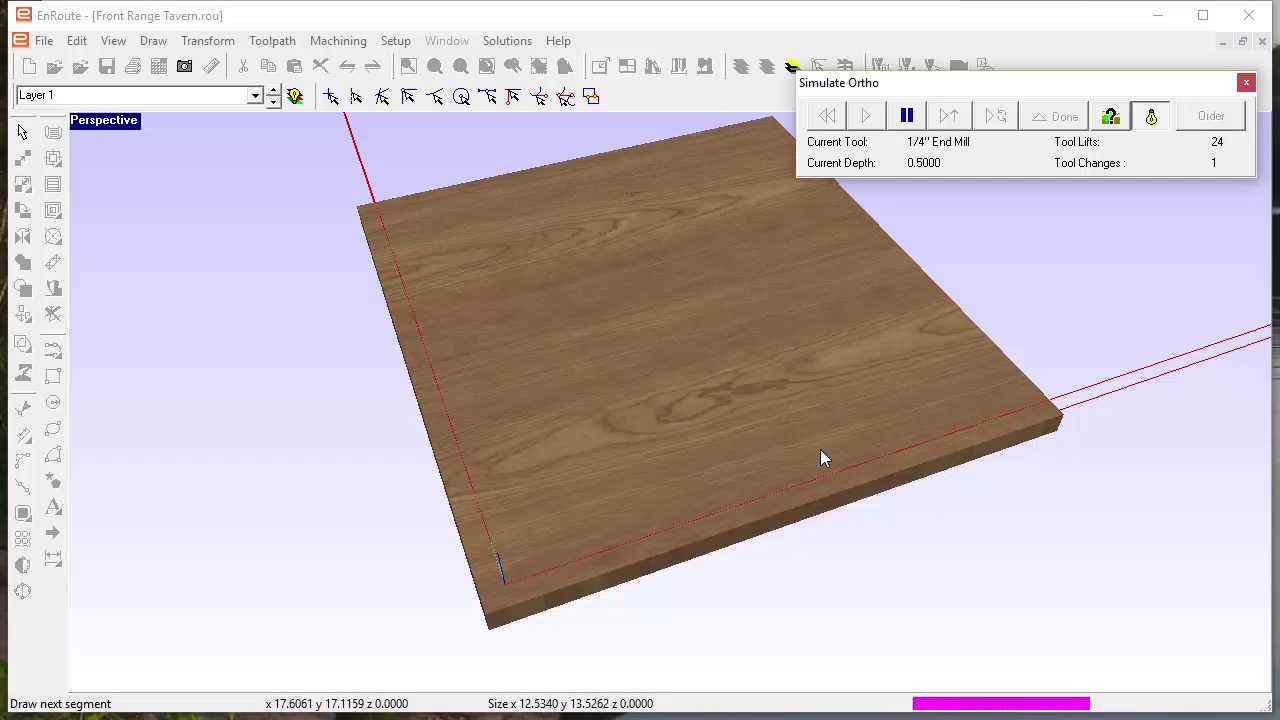
Orbit and zoom around the carved cherry plate to inspect the letter cut-outs, then finish the simulation.
{"action": "left_click", "coordinate": [658, 382]}
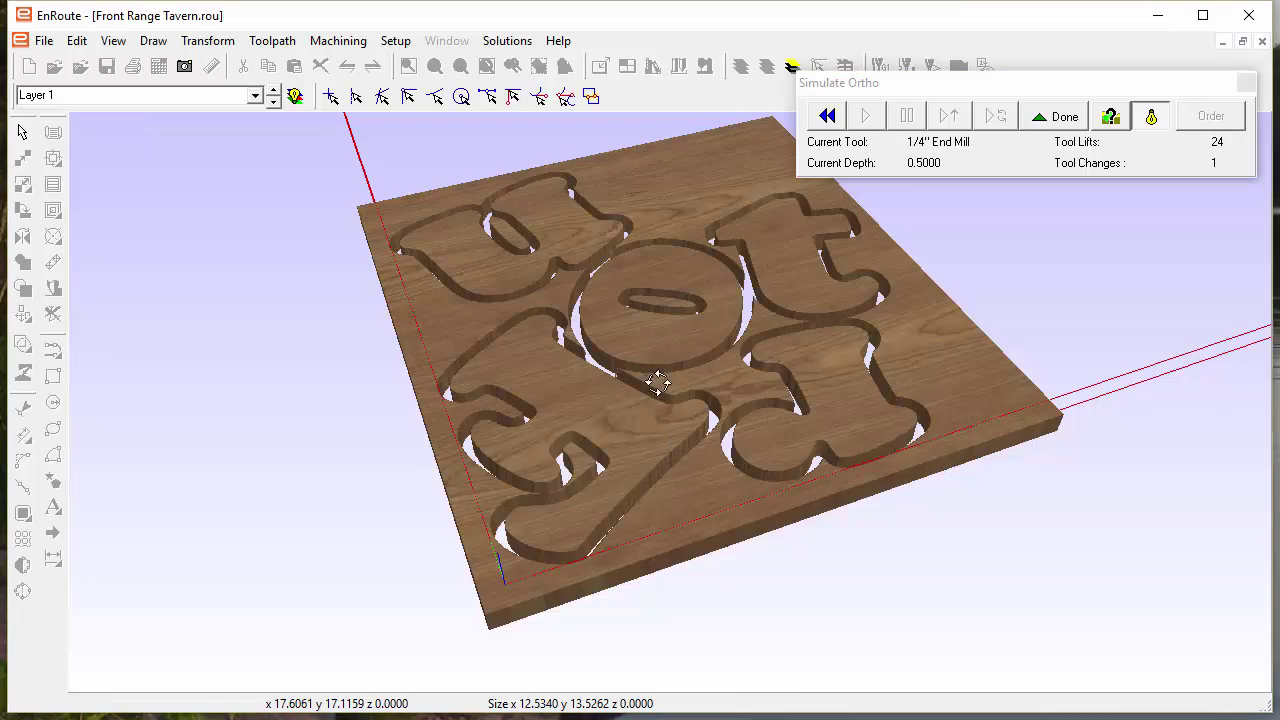
{"action": "left_click_drag", "start_coordinate": [658, 382], "coordinate": [587, 454]}
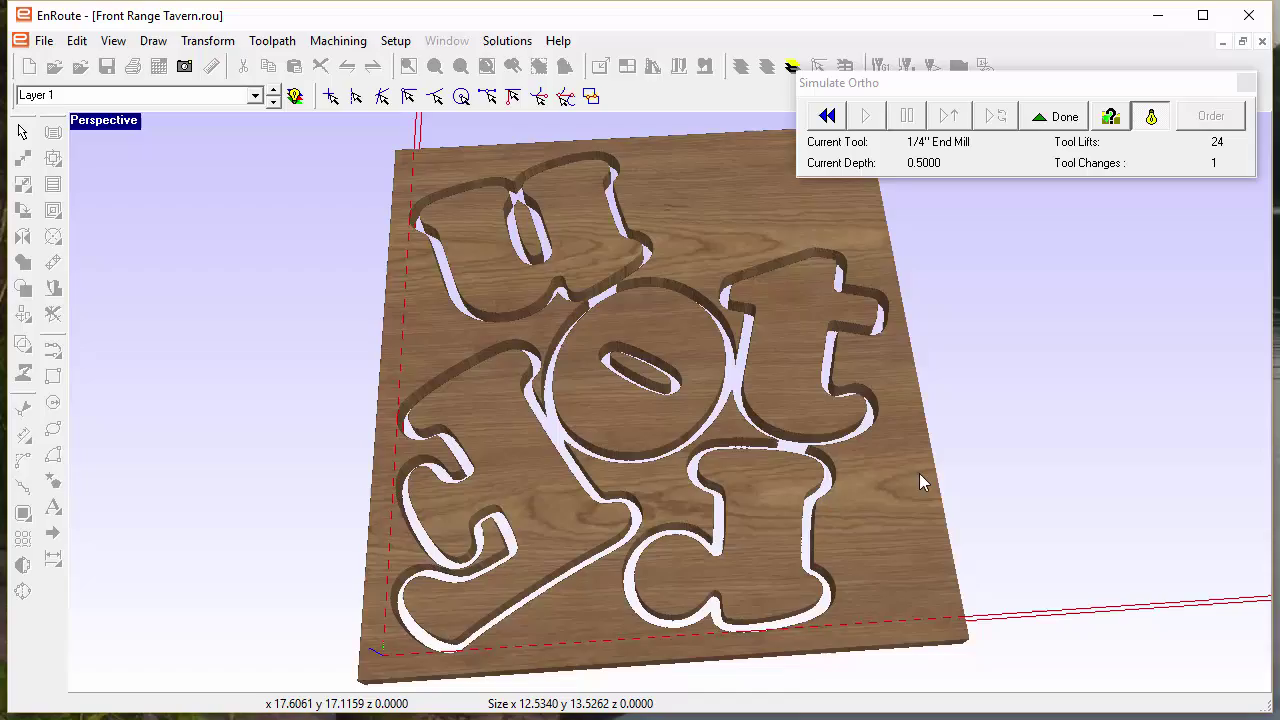
{"action": "left_click_drag", "start_coordinate": [922, 482], "coordinate": [496, 474]}
{"action": "scroll", "coordinate": [626, 450], "scroll_direction": "up", "scroll_amount": 5}
{"action": "scroll", "coordinate": [900, 429], "scroll_direction": "down", "scroll_amount": 5}
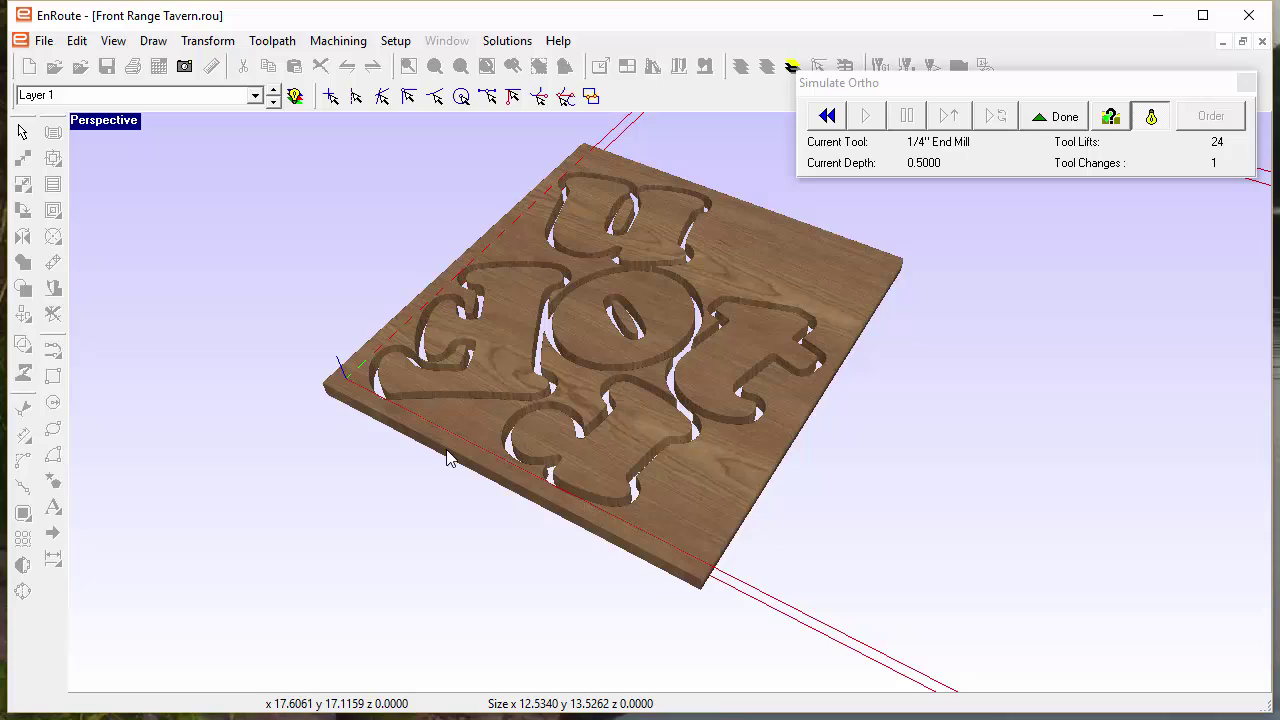
{"action": "left_click_drag", "start_coordinate": [463, 447], "coordinate": [965, 456]}
{"action": "scroll", "coordinate": [745, 487], "scroll_direction": "up", "scroll_amount": 2}
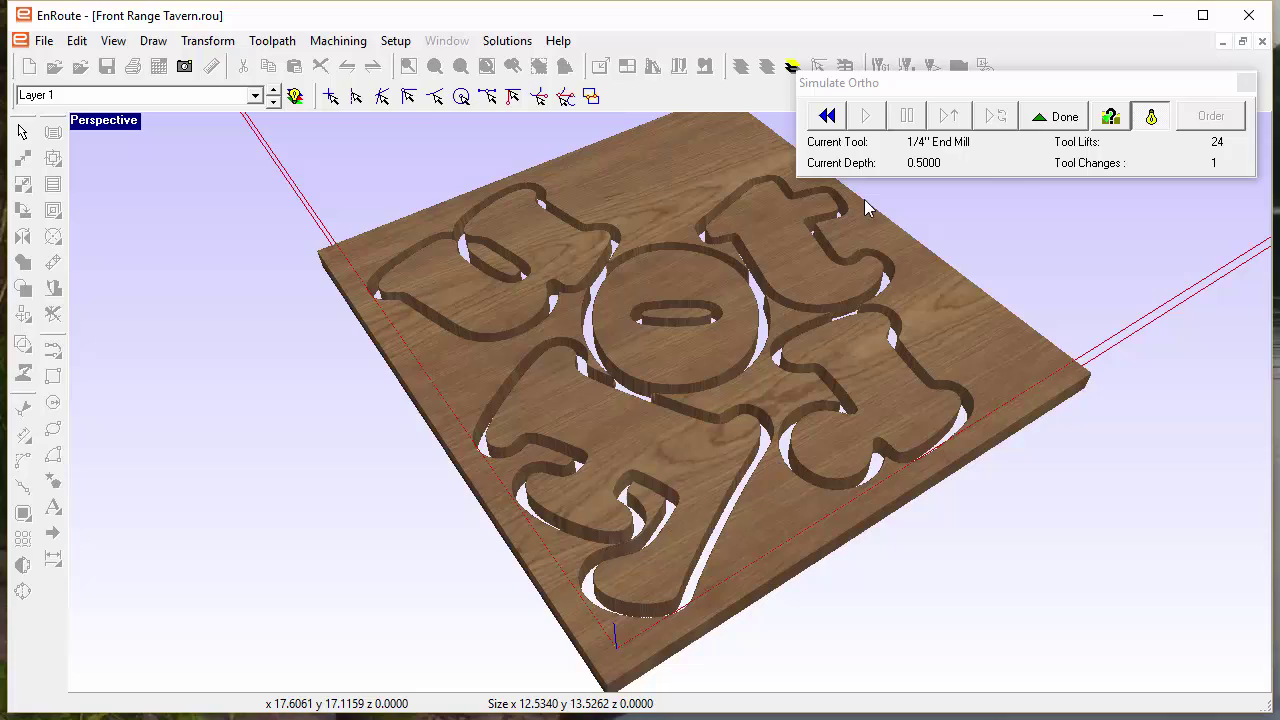
{"action": "left_click", "coordinate": [1058, 116]}
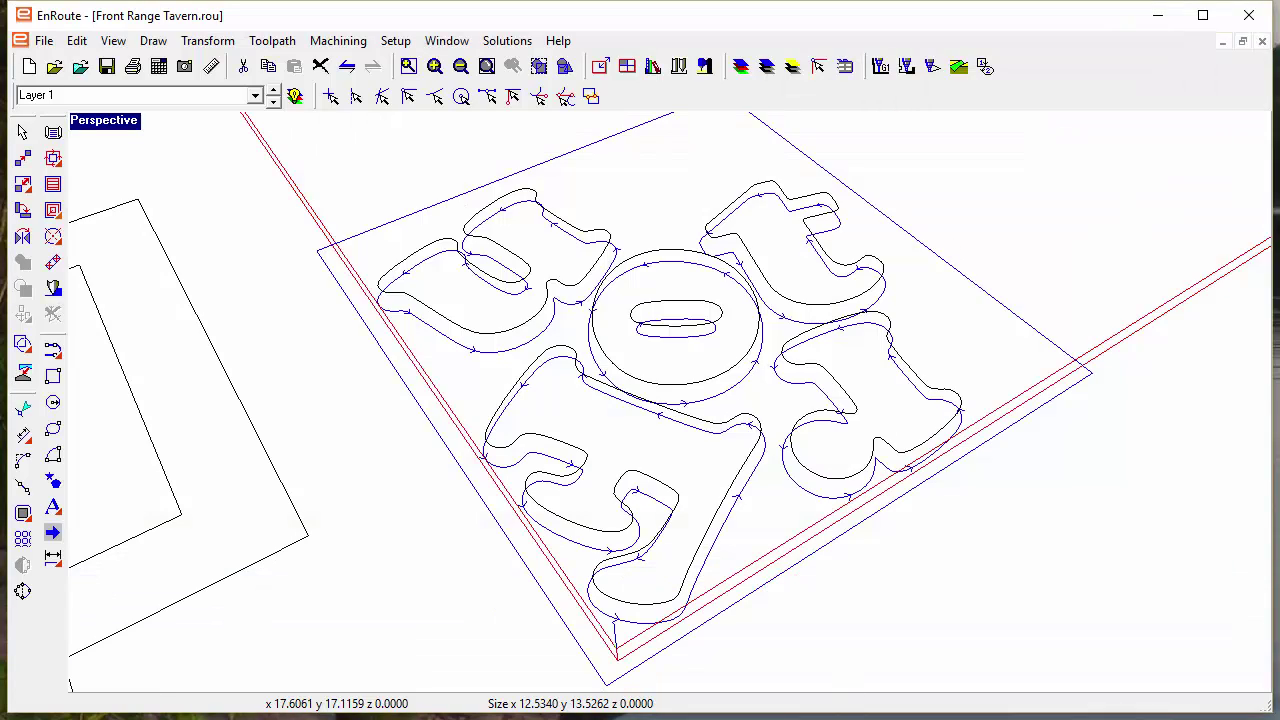
{"action": "left_click_drag", "start_coordinate": [732, 484], "coordinate": [630, 483]}
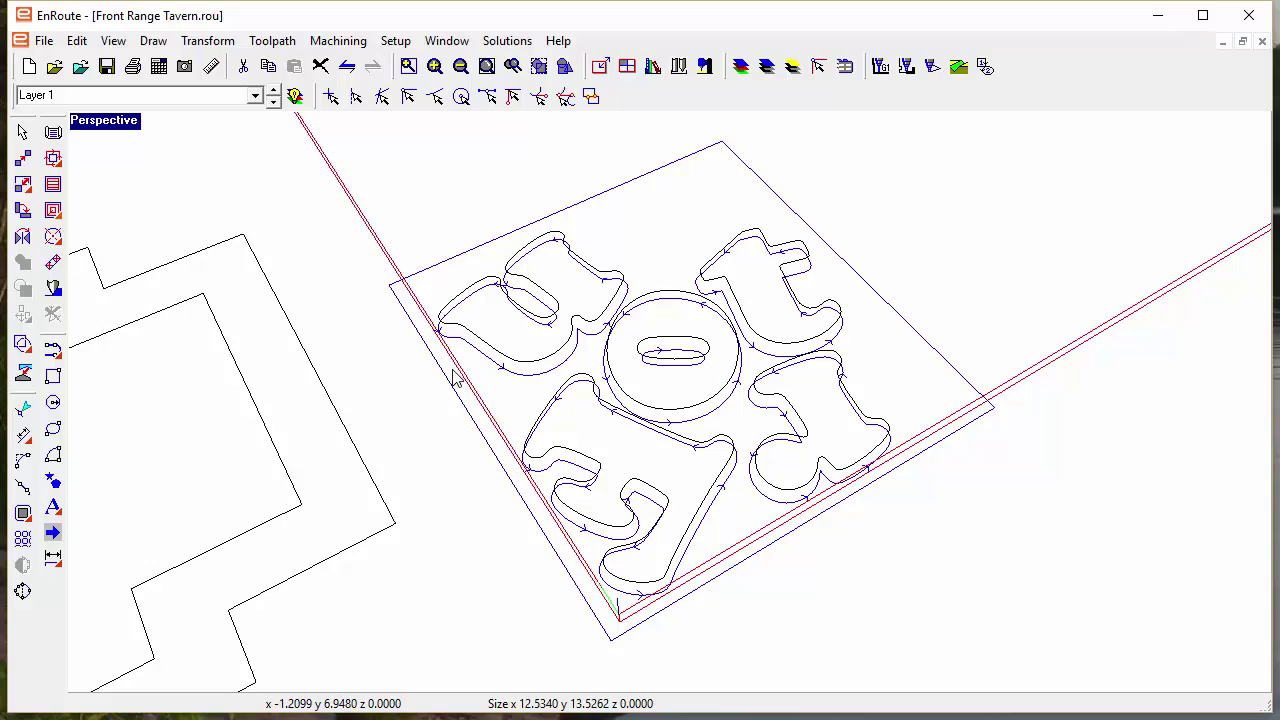